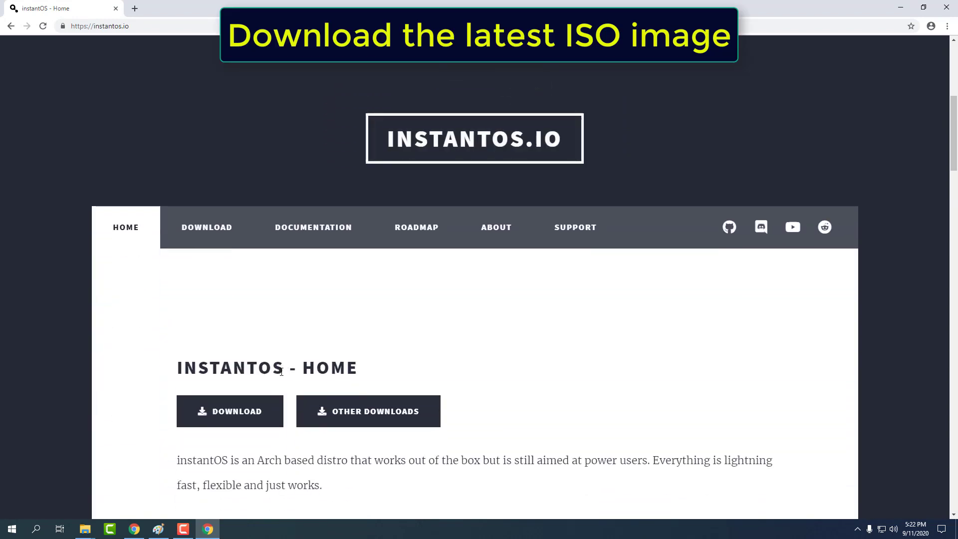
Start downloading the instantos_beta4.iso image from the instantos.io home page.
left_click(228, 416)
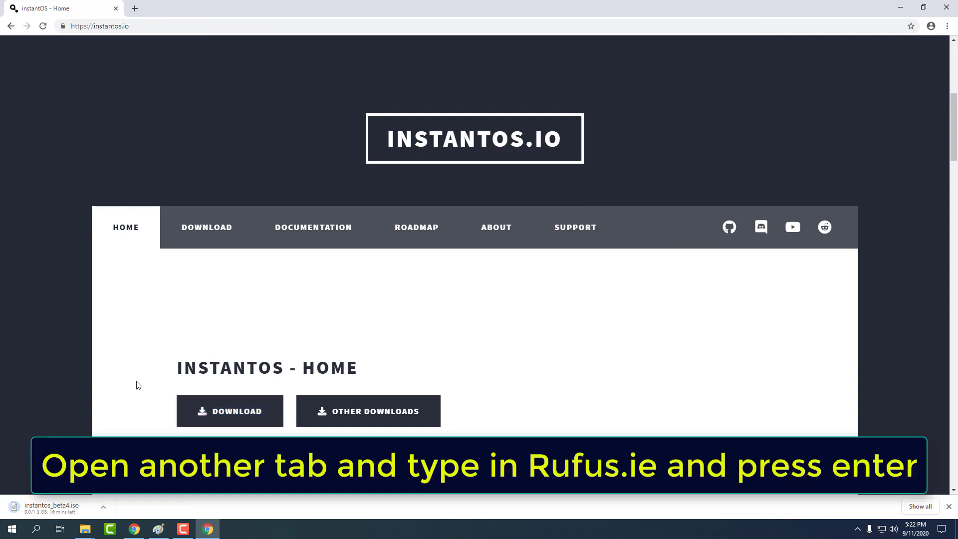
Download Rufus 3.11 Portable from rufus.ie.
left_click(146, 28)
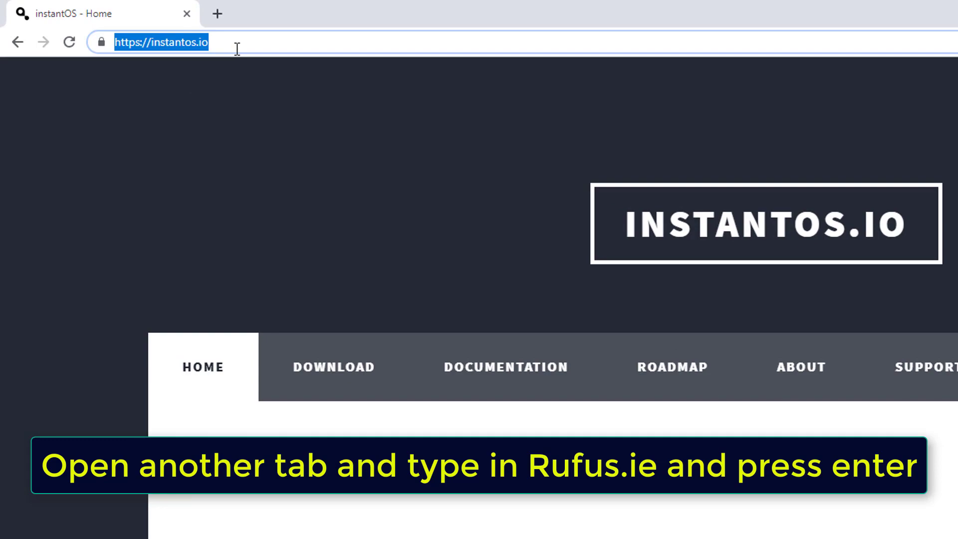
type("rufus.ie")
key("Return")
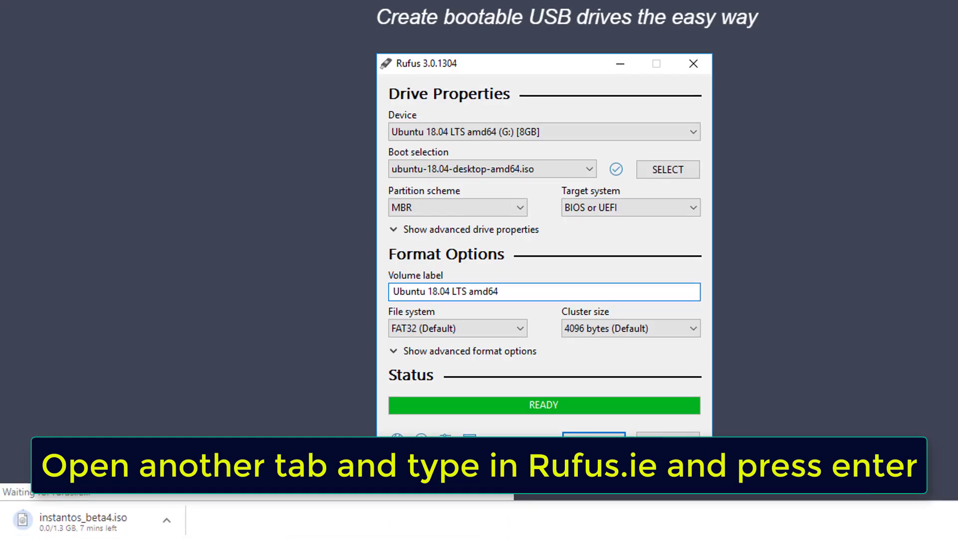
scroll(392, 92, "down", 5)
scroll(466, 274, "down", 4)
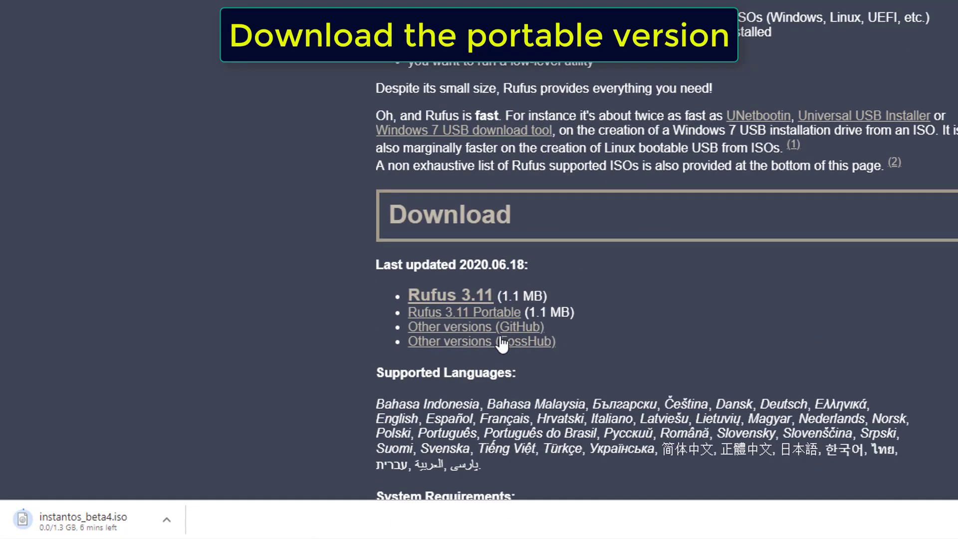
left_click(499, 317)
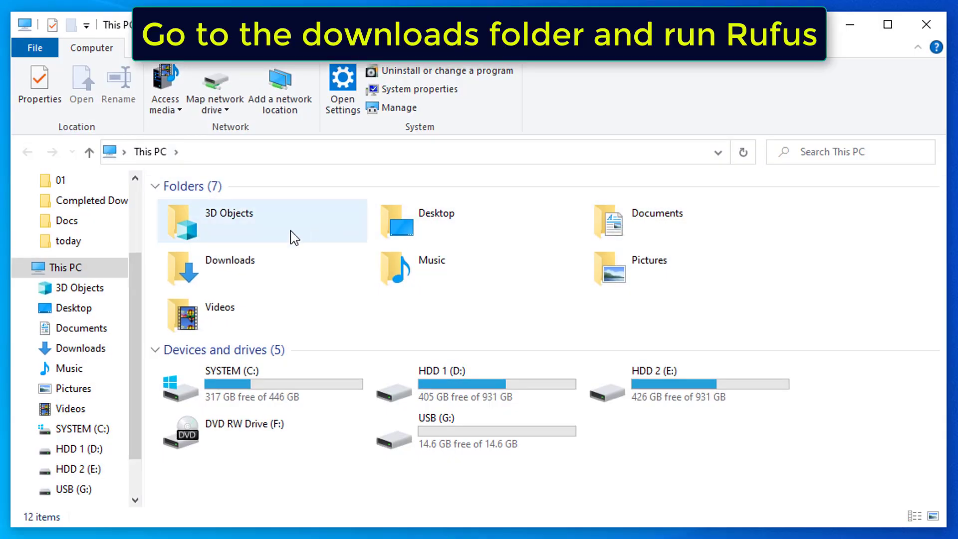
Launch rufus-3.11p from the Downloads folder.
left_click(228, 269)
double_click(228, 267)
left_click(306, 235)
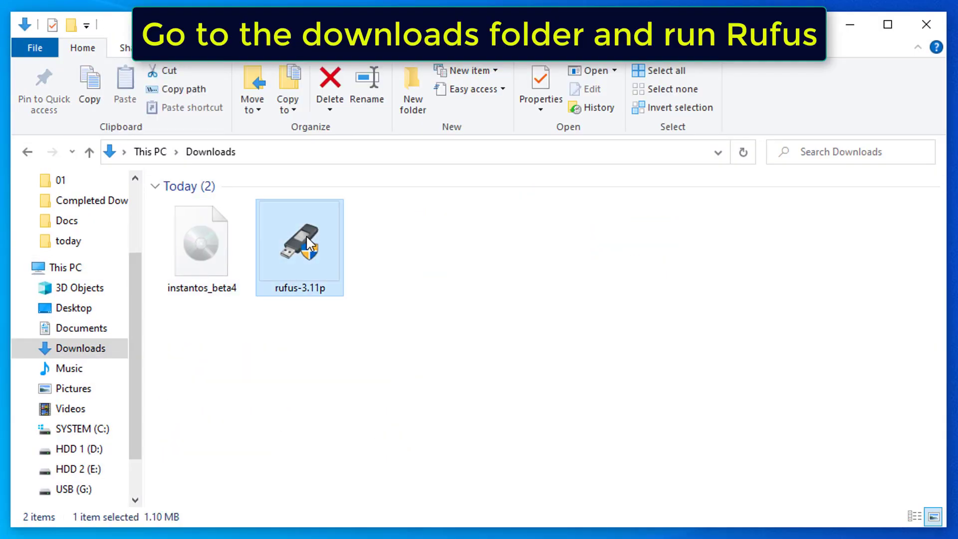
double_click(306, 235)
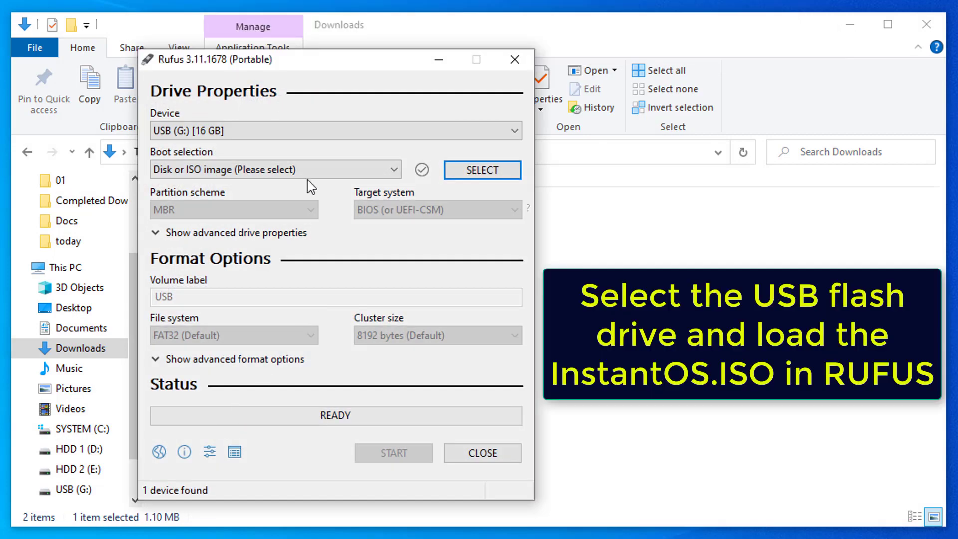
In Rufus, target the 16 GB USB (G:) drive and load instantos_beta4.iso as the boot image.
left_click(918, 22)
left_click(224, 131)
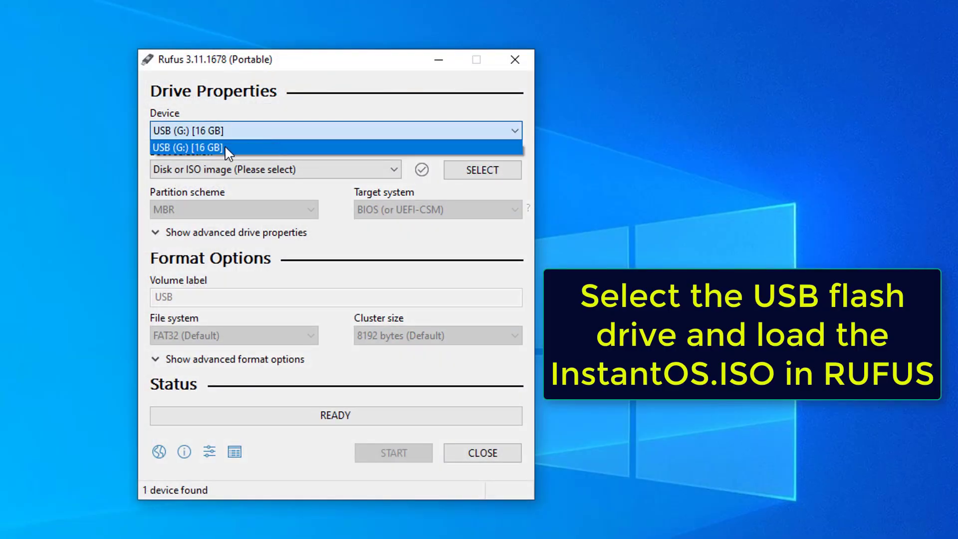
left_click(224, 145)
left_click(483, 168)
left_click(329, 219)
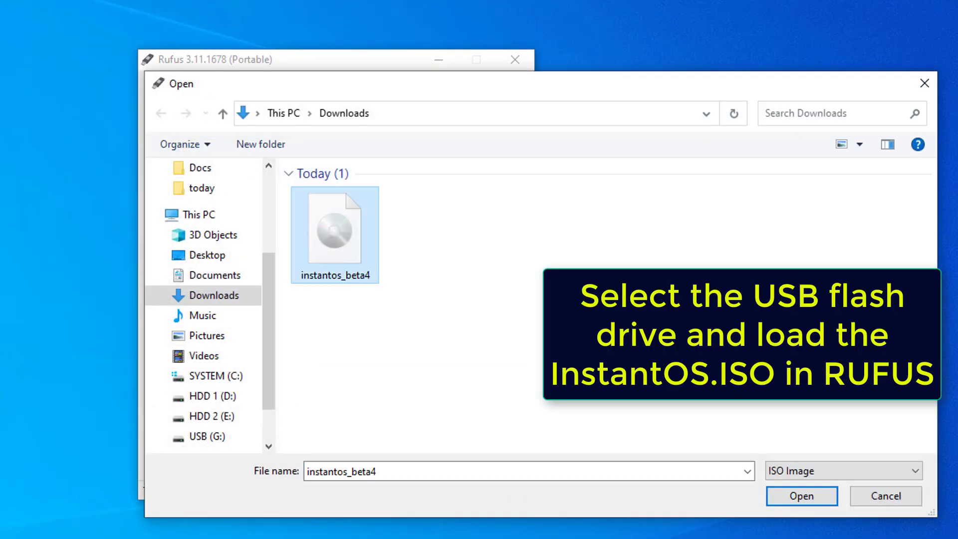
left_click(843, 494)
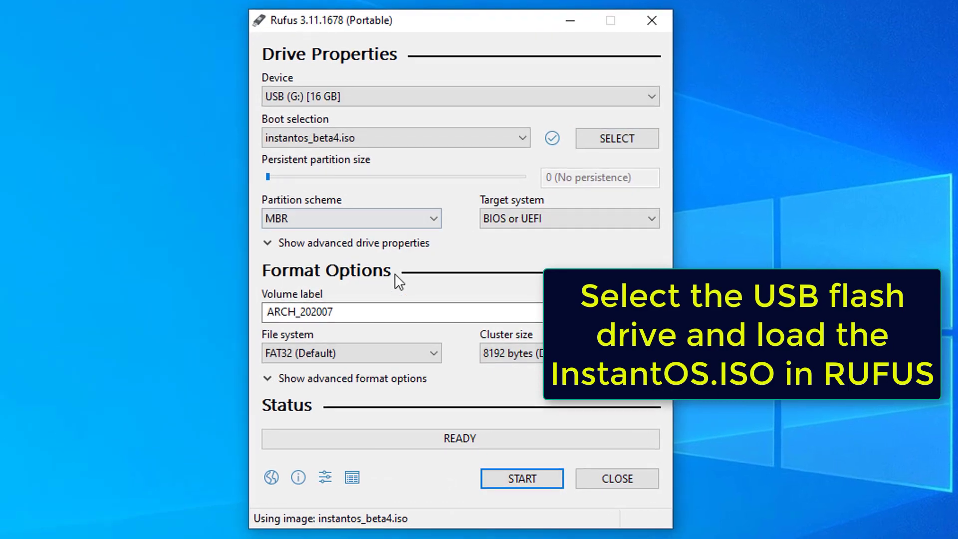
Write the USB in ISOHybrid mode, confirming the boot-file download and data erase, then close Rufus.
left_click(514, 485)
left_click(493, 429)
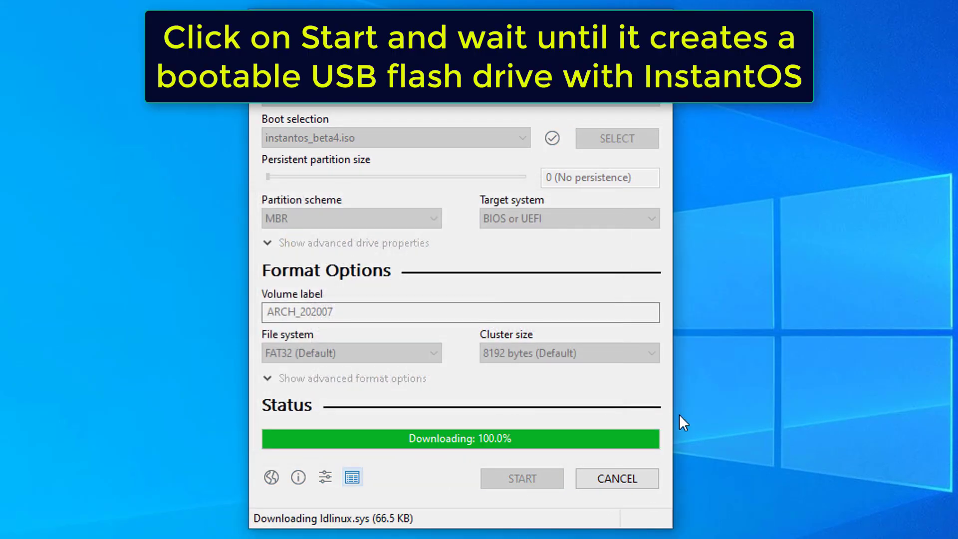
left_click(577, 391)
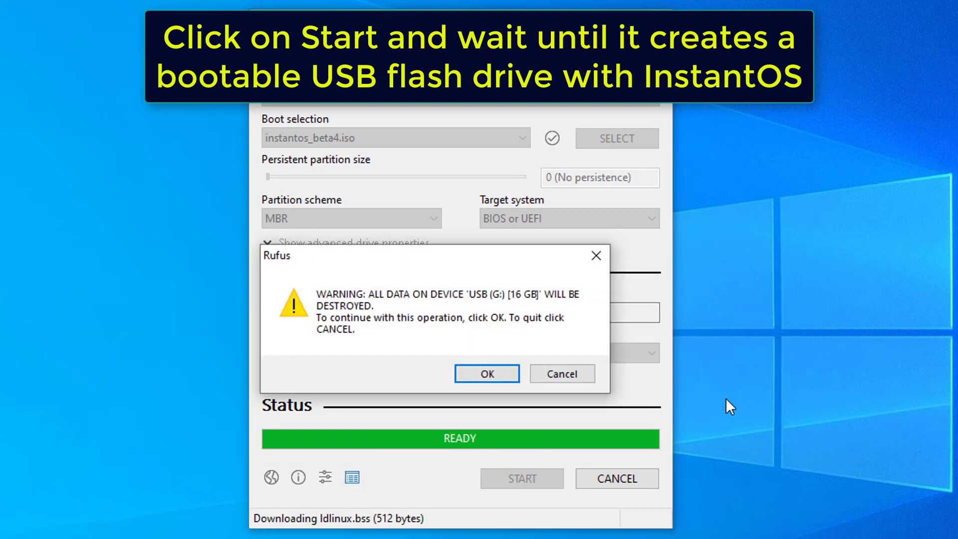
left_click(461, 375)
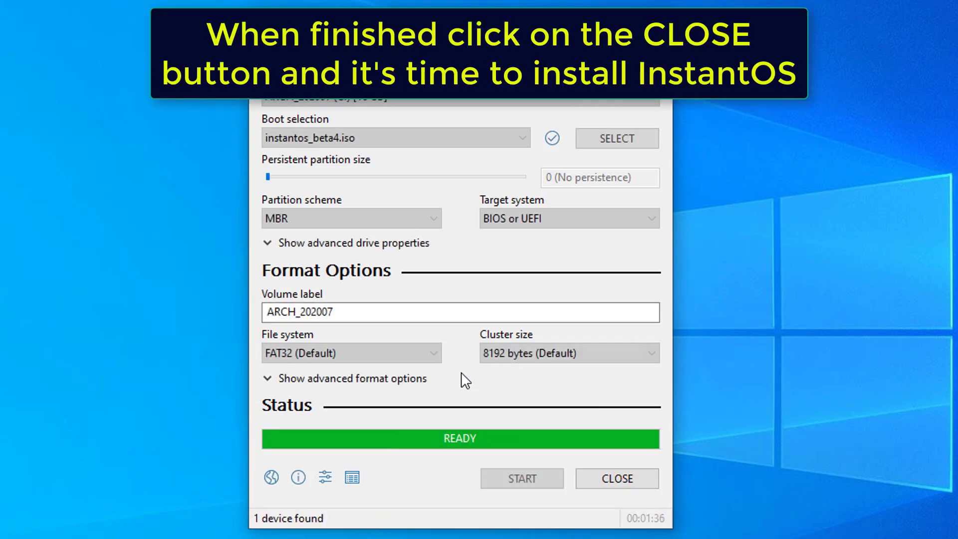
left_click(601, 486)
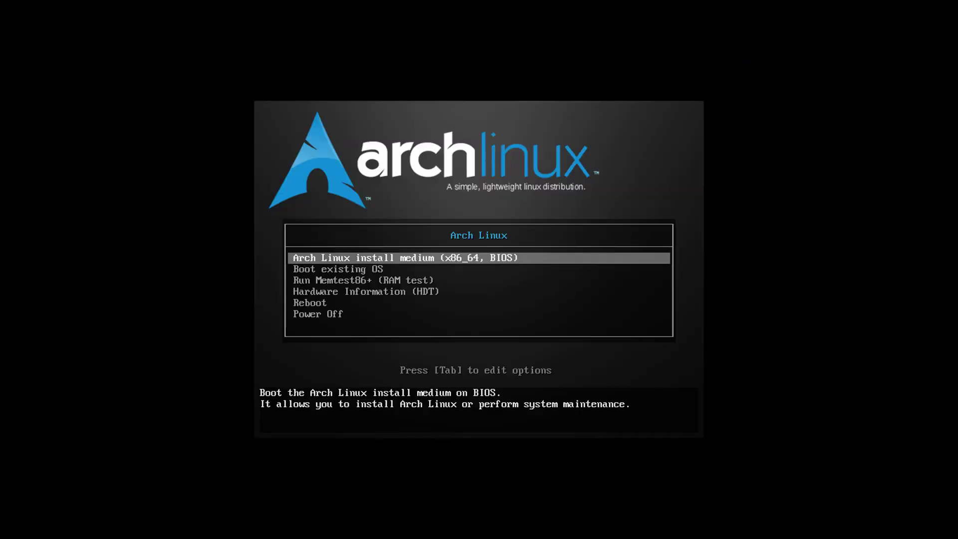
Boot from the USB:IT117204 USB entry in the boot device menu.
key("Return")
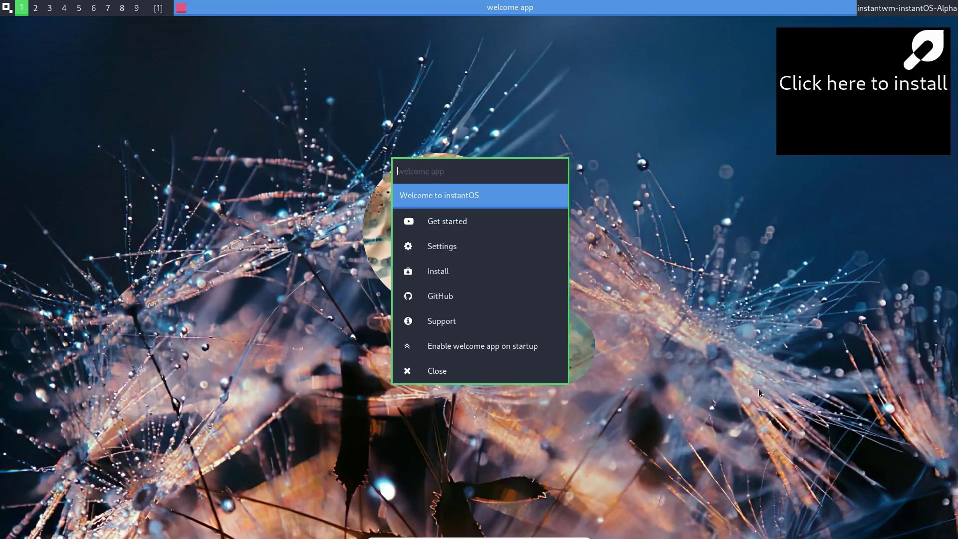
Choose Install in the instantOS welcome app.
left_click(444, 272)
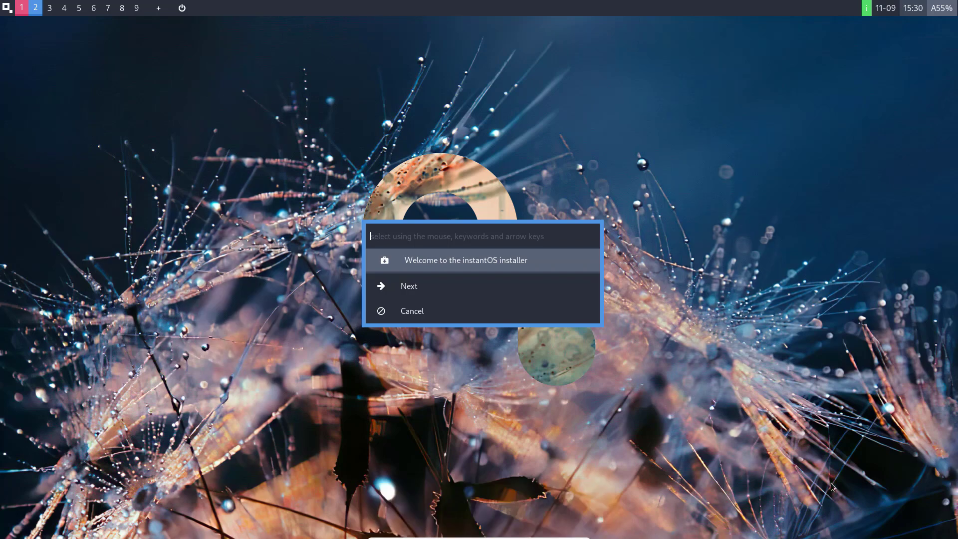
Set the us keyboard, English language, and Vietnam mirrors ranked by Arch score.
left_click(405, 287)
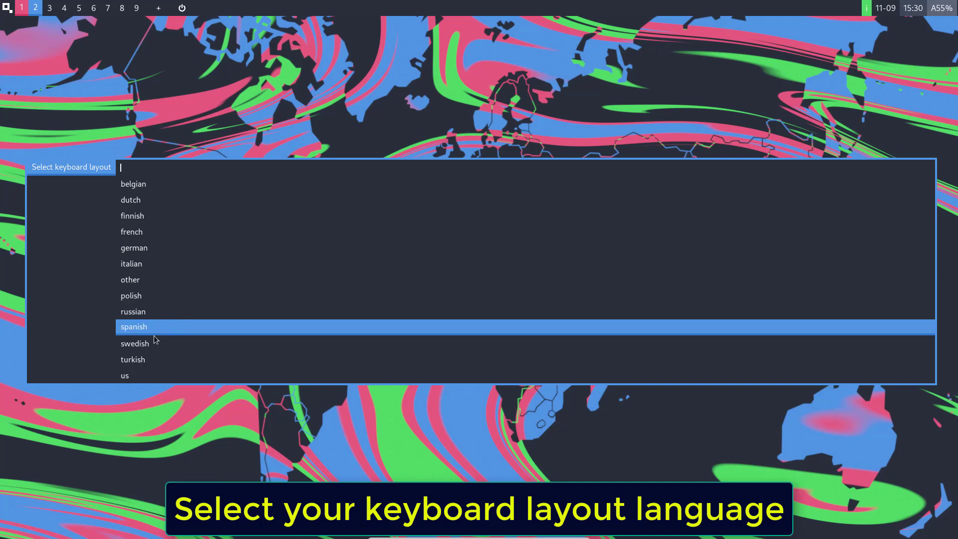
left_click(142, 371)
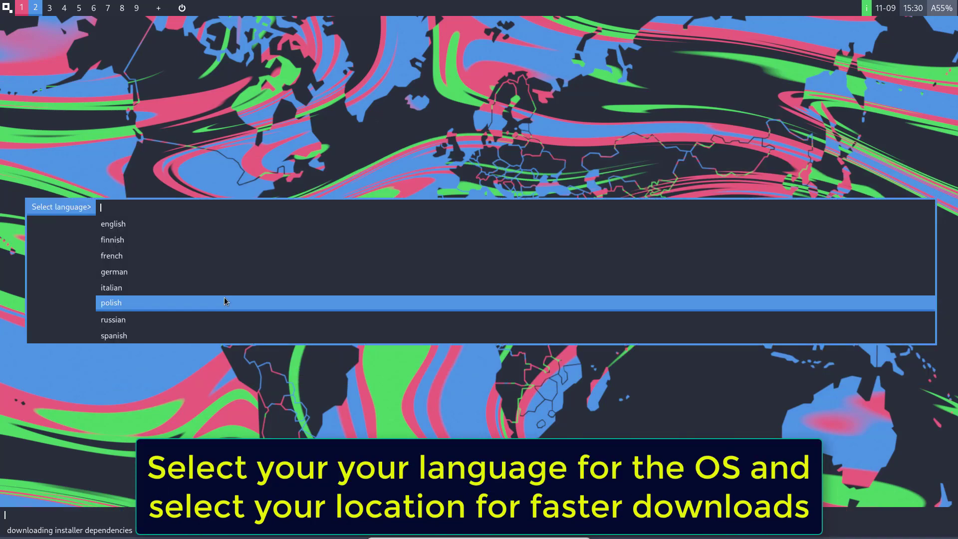
left_click(219, 228)
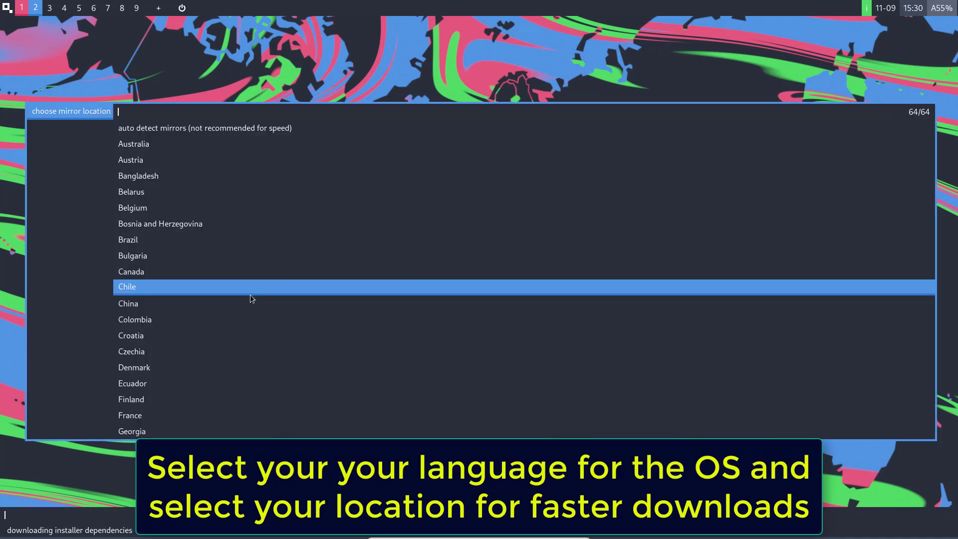
scroll(253, 352, "down", 3)
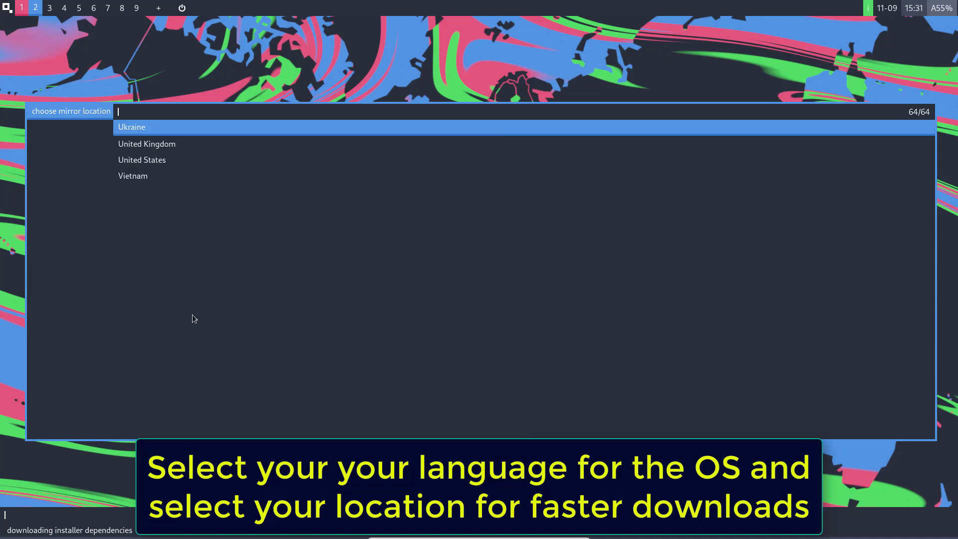
left_click(165, 175)
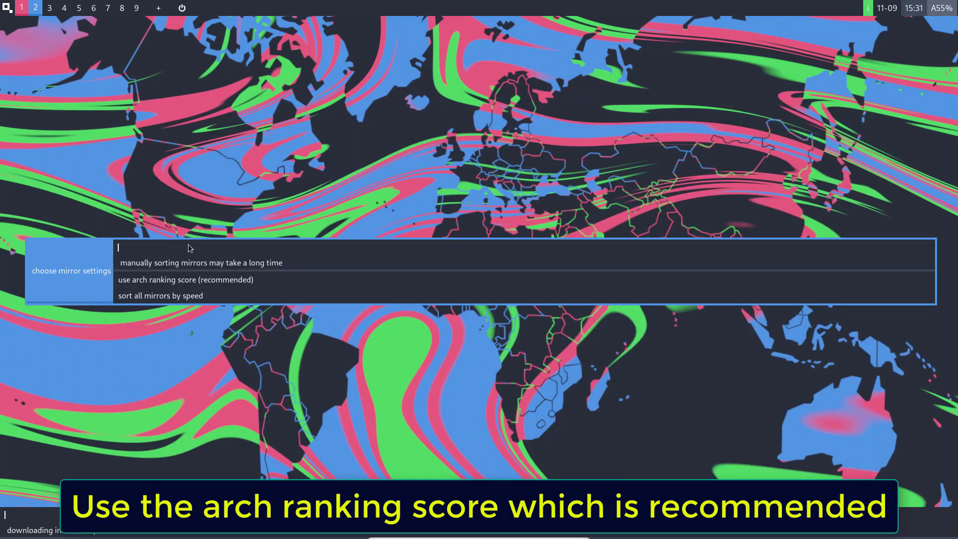
left_click(181, 284)
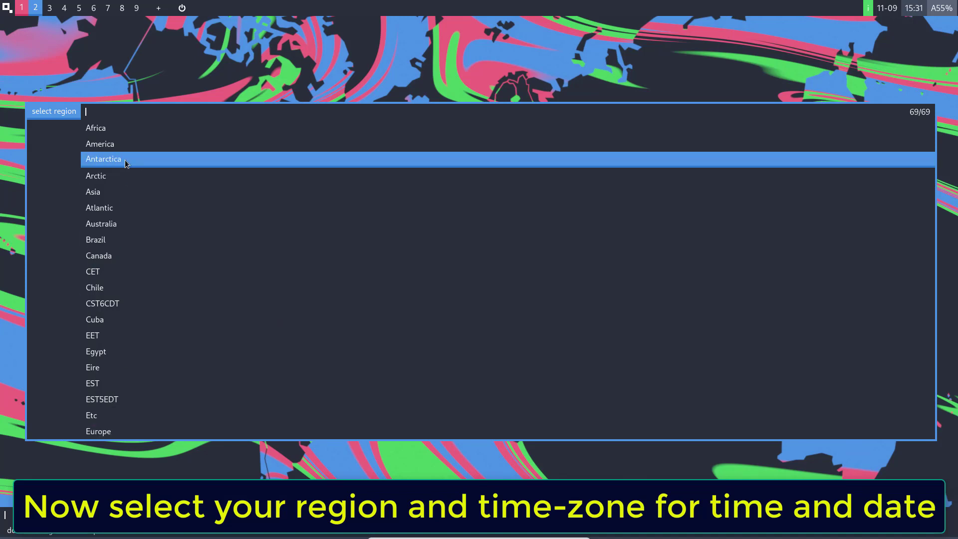
Set the time zone to America/Chicago.
left_click(126, 144)
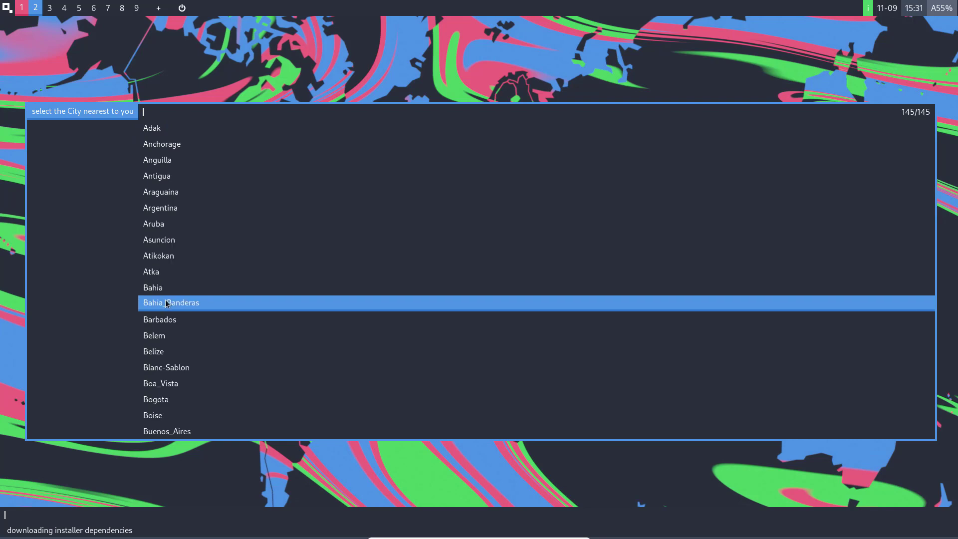
scroll(168, 321, "down", 5)
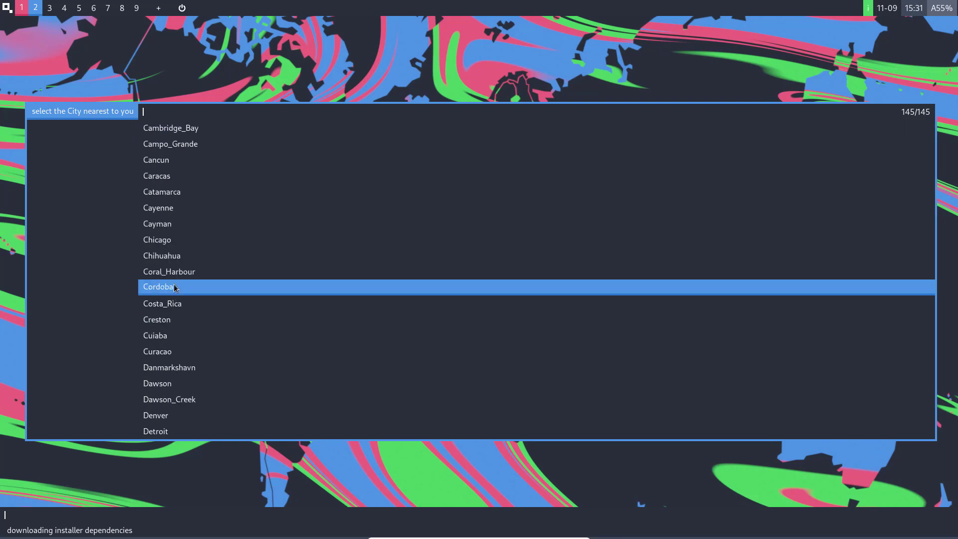
left_click(175, 242)
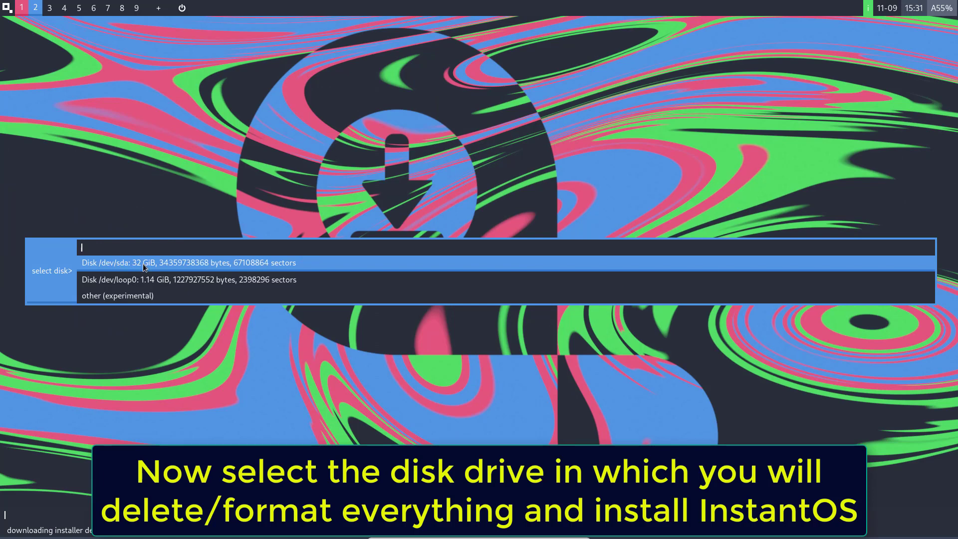
Install onto the 32 GiB /dev/sda disk and create the user account with its password.
left_click(143, 264)
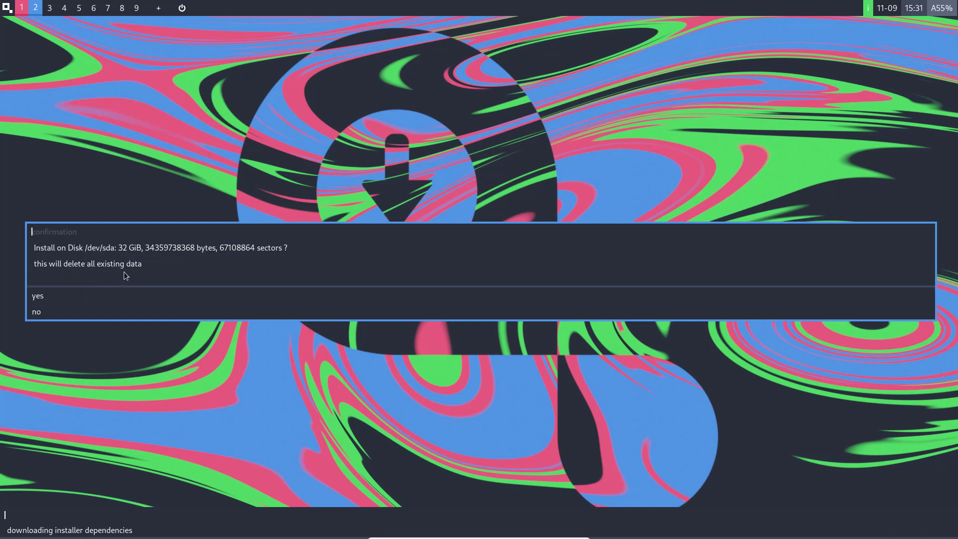
left_click(46, 295)
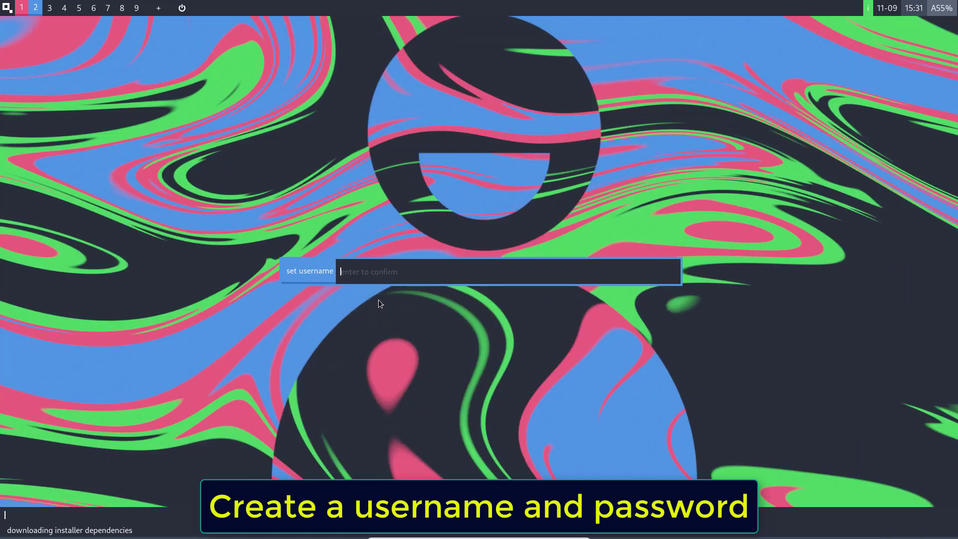
type("edd")
key("Return")
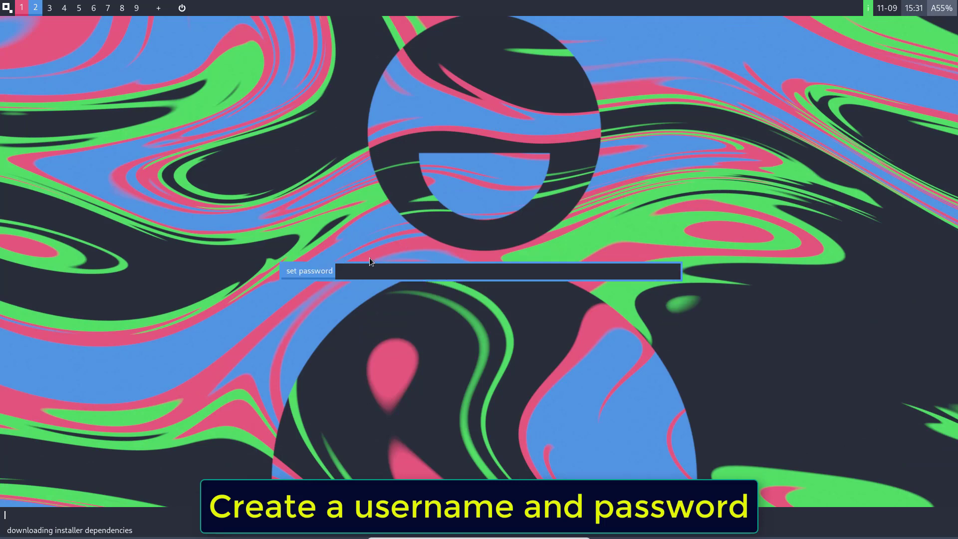
type("...")
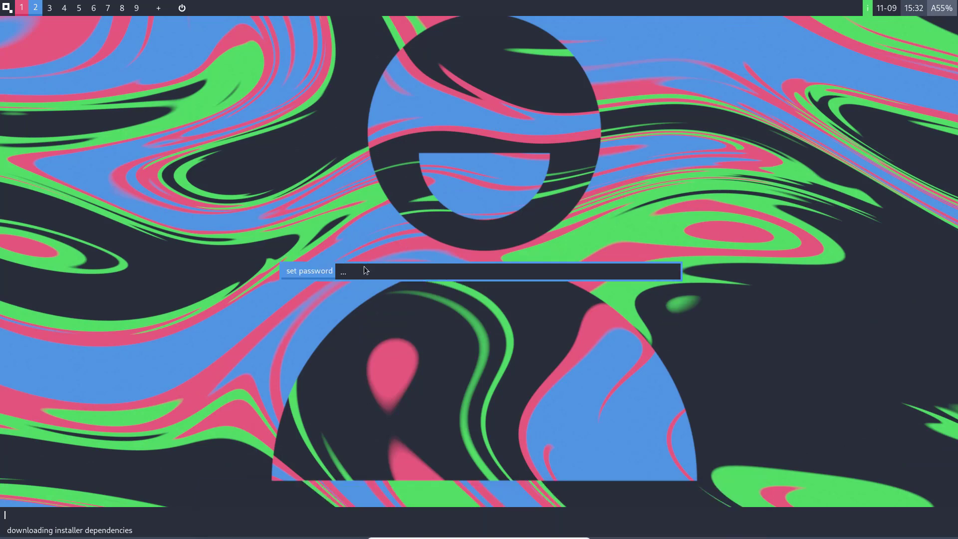
key("Return")
key("Return")
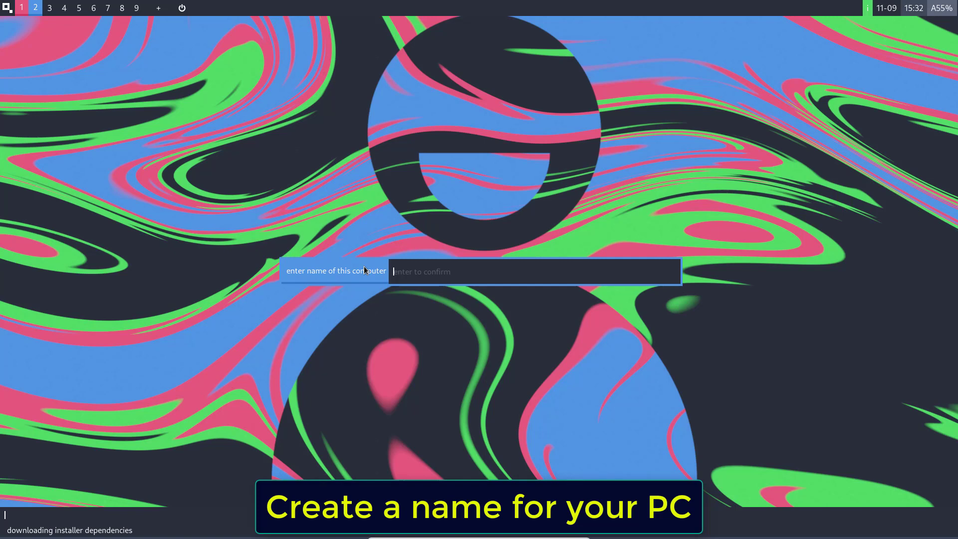
Name the computer 'pc' and skip the advanced settings.
type("pc")
key("Return")
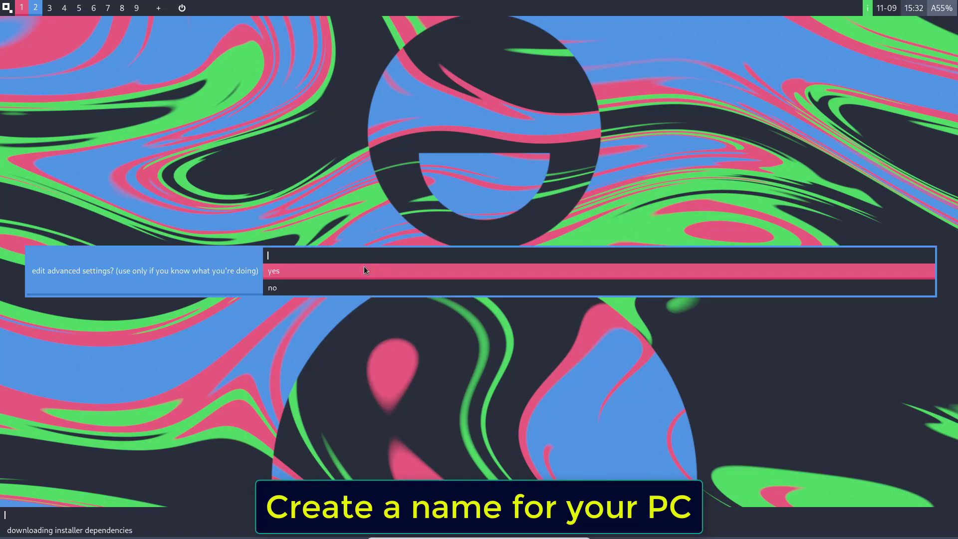
left_click(269, 287)
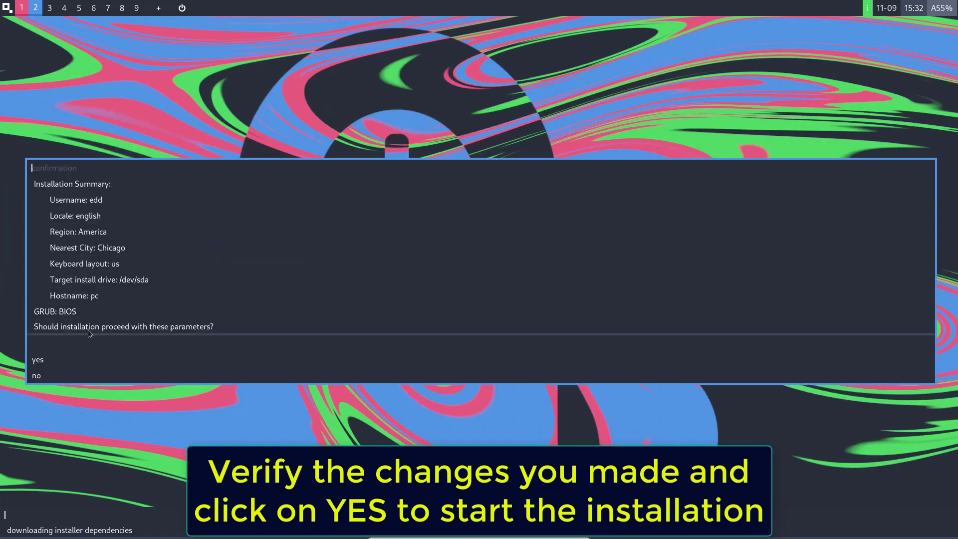
Confirm the installation summary and let instantOS install onto /dev/sda.
left_click(38, 360)
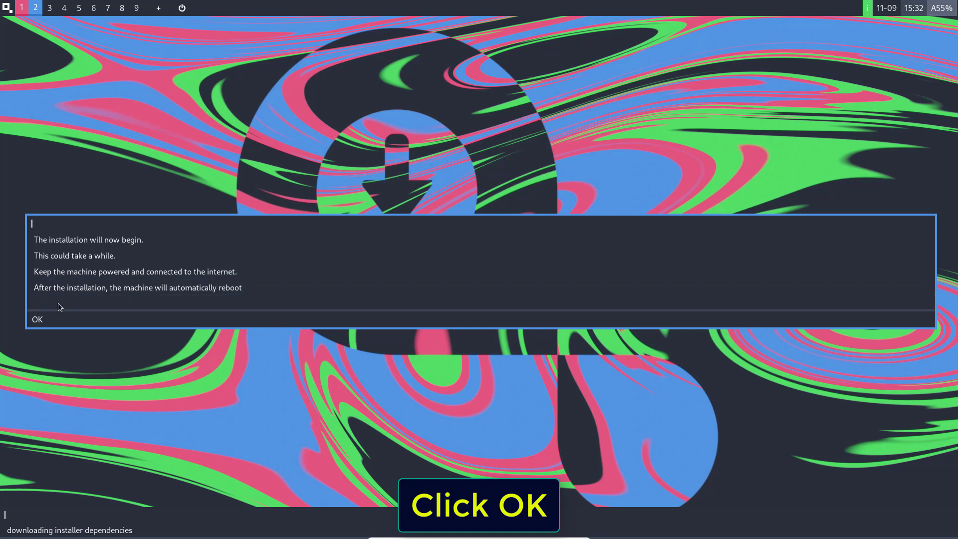
left_click(35, 321)
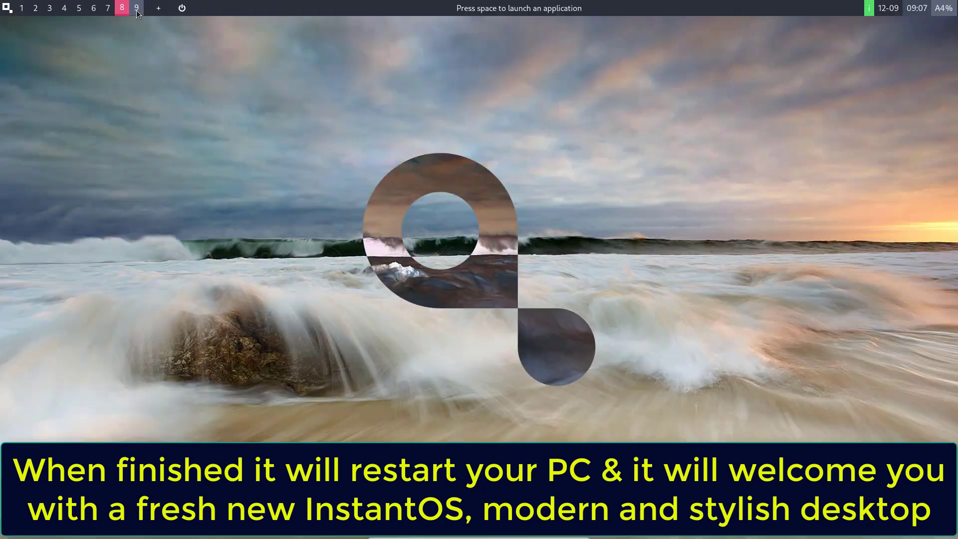
Open the system settings from the start menu and go to Appearance's wallpaper options.
key("space")
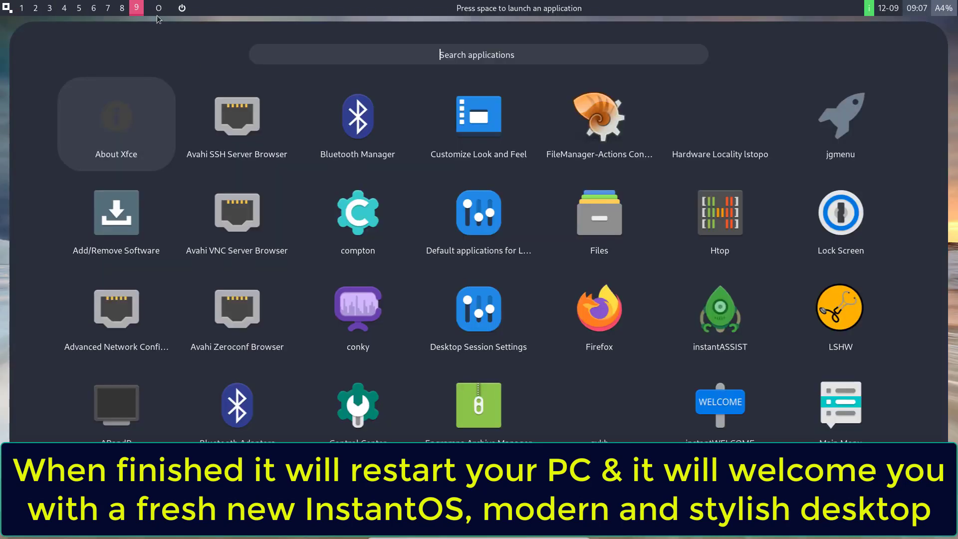
left_click(1, 288)
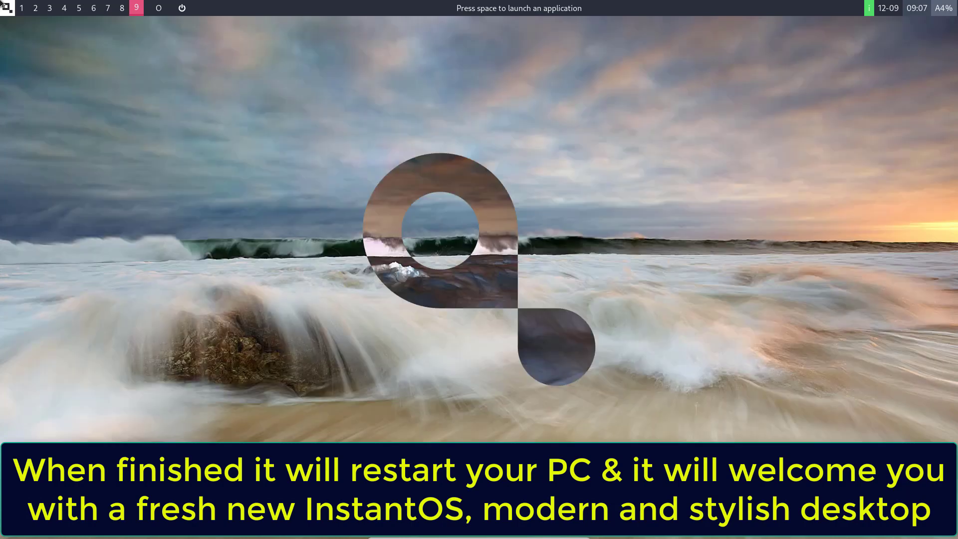
left_click(2, 2)
left_click(39, 61)
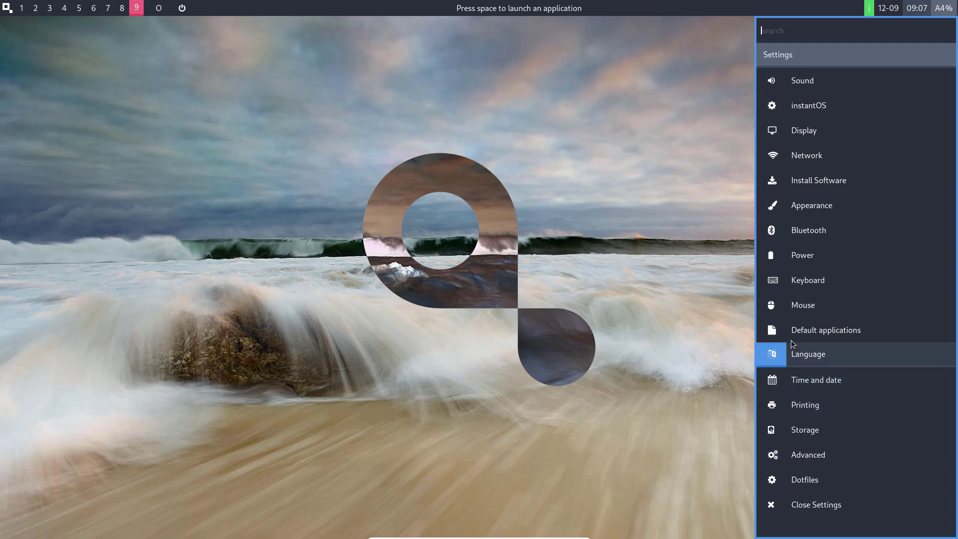
left_click(793, 207)
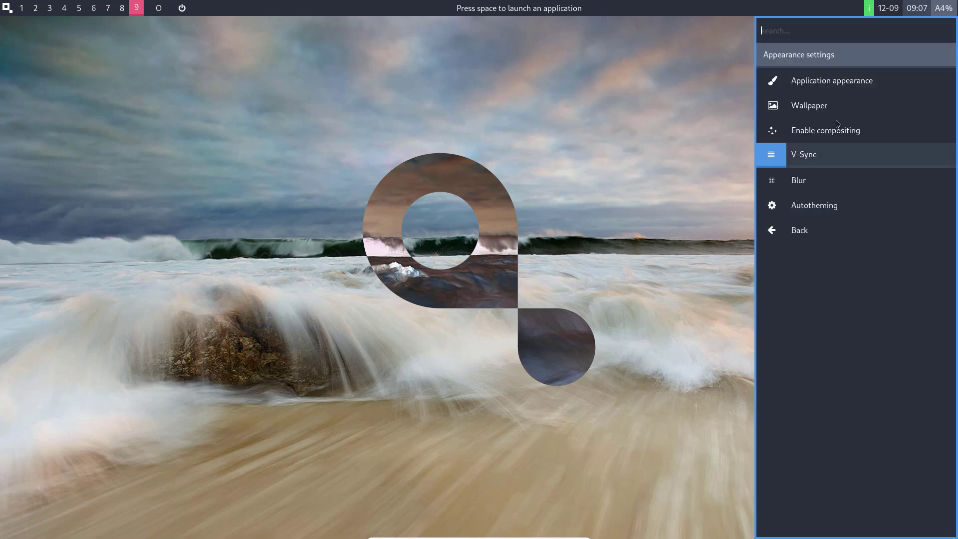
left_click(823, 106)
In Nitrogen, try the beach, red canyon, rocky sea, glowing shrine and aurora wallpapers.
left_click(804, 133)
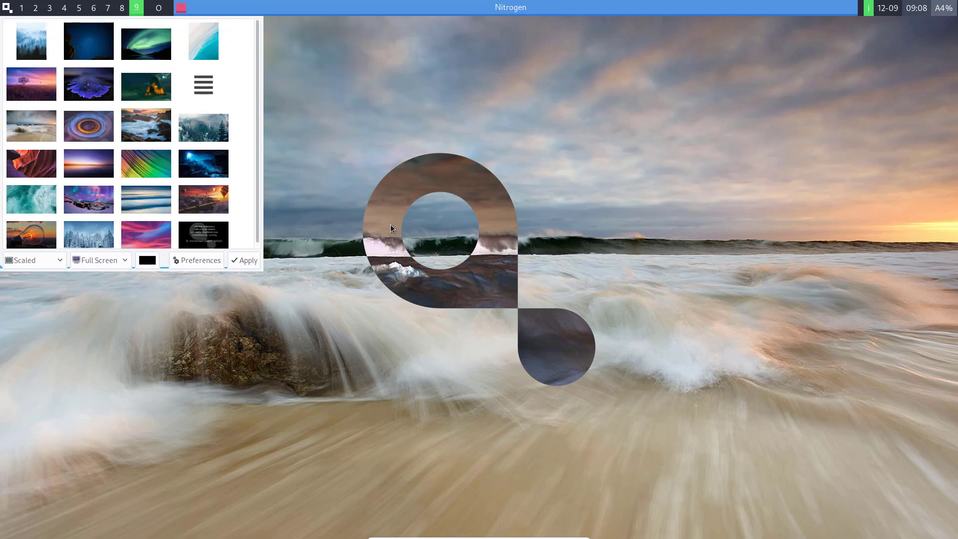
left_click(46, 118)
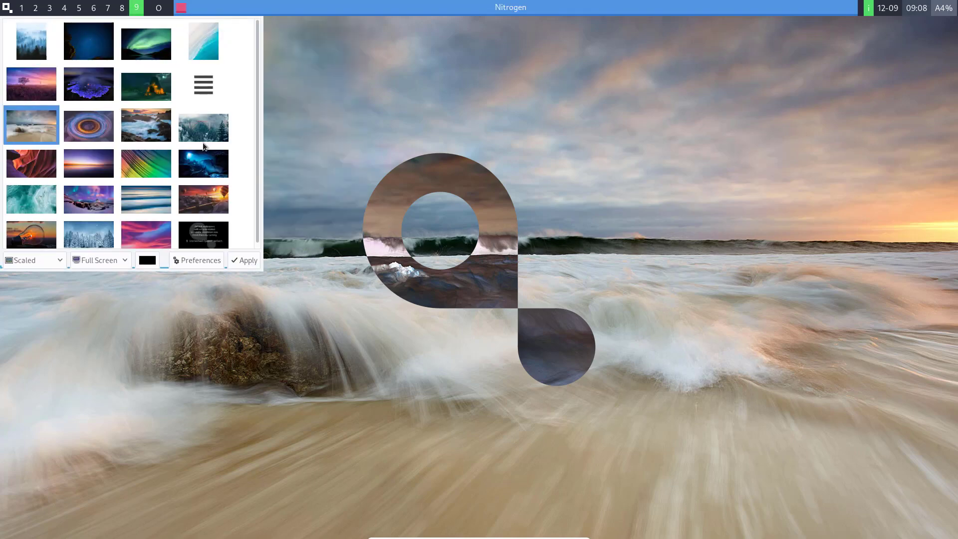
left_click(244, 261)
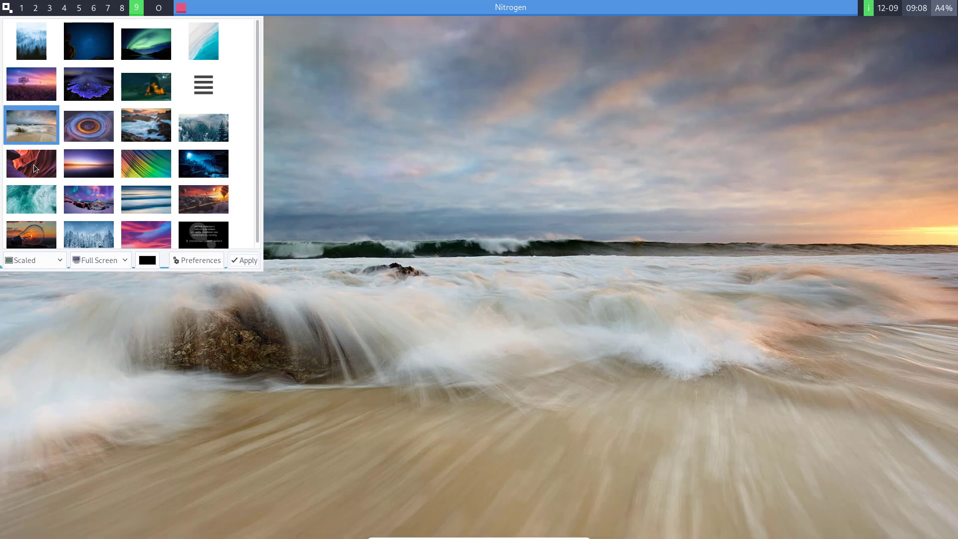
left_click(35, 168)
left_click(235, 258)
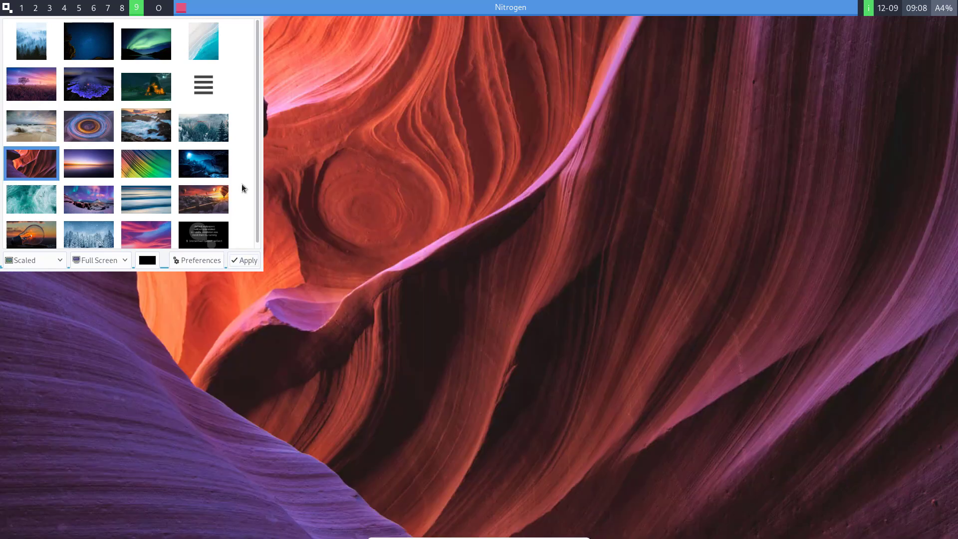
left_click(151, 128)
left_click(245, 260)
scroll(219, 164, "down", 1)
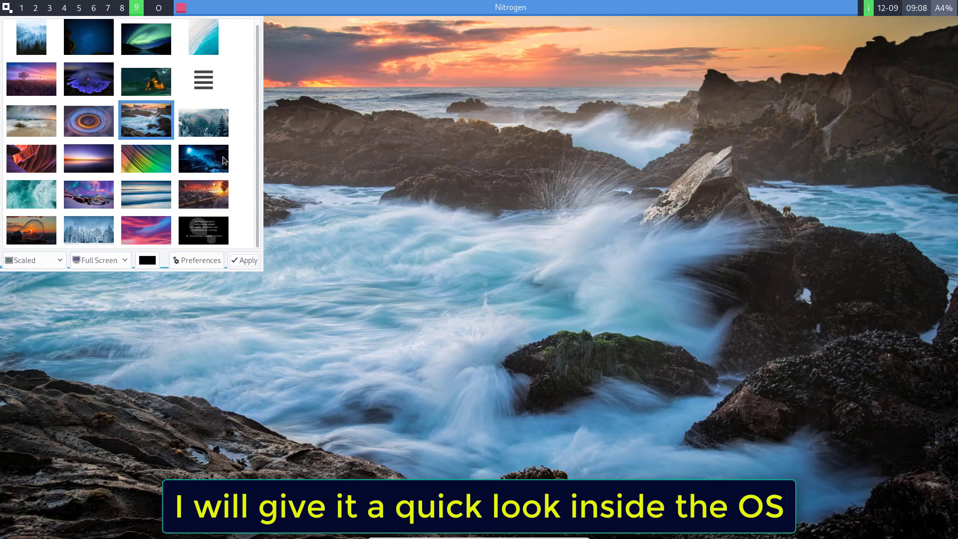
left_click(142, 85)
left_click(245, 260)
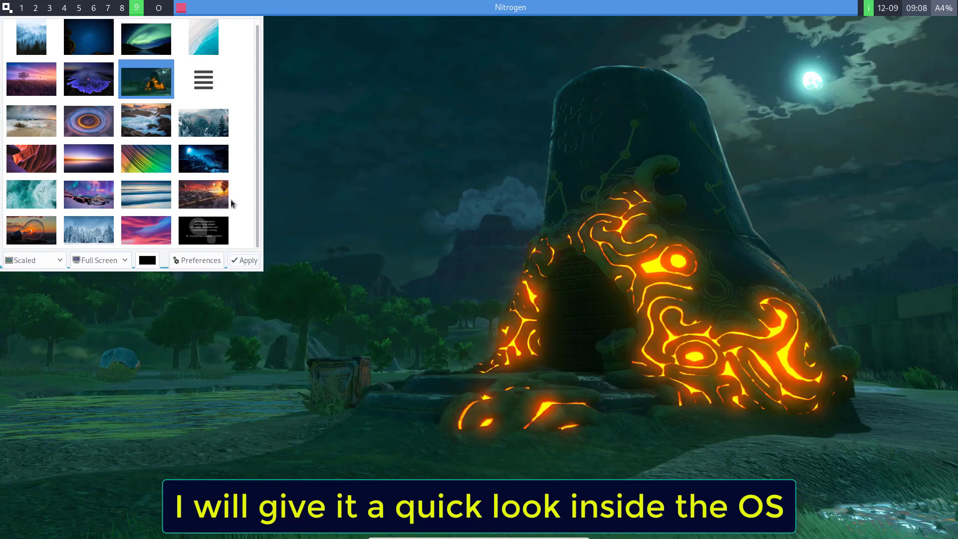
scroll(239, 77, "up", 1)
left_click(149, 41)
left_click(245, 260)
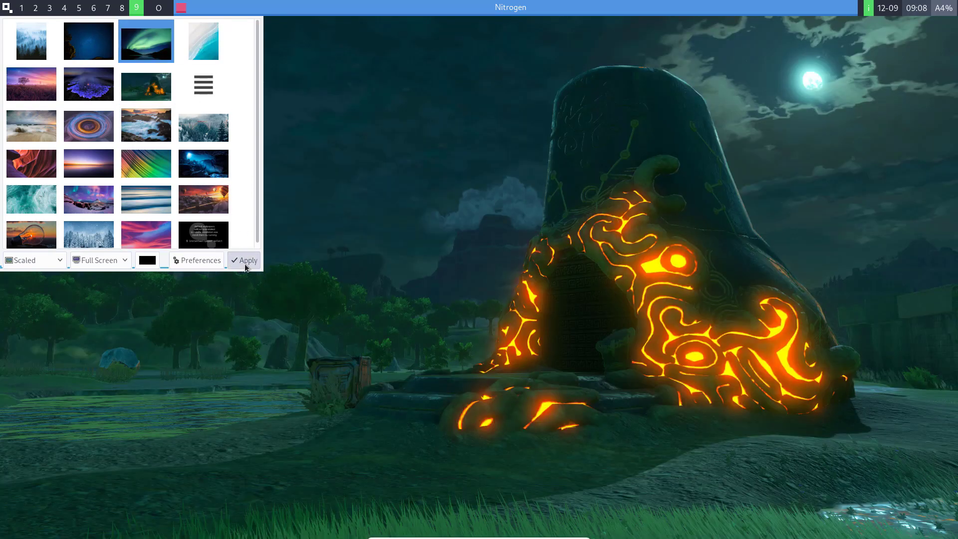
Try the pink cloud, snowy forest and lightbulb wallpapers, finally applying the purple heather field.
scroll(222, 228, "down", 1)
left_click(165, 230)
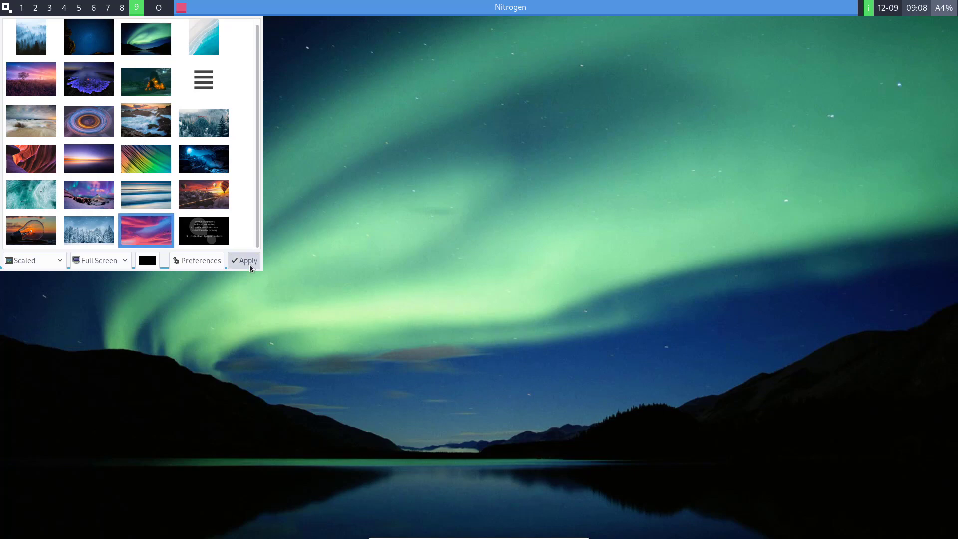
left_click(249, 263)
left_click(100, 236)
left_click(245, 259)
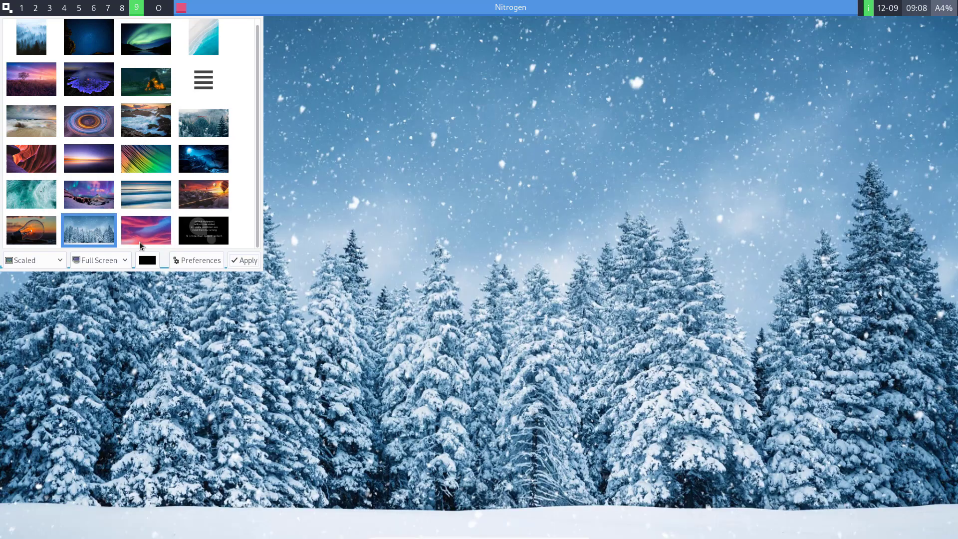
left_click(54, 230)
left_click(234, 263)
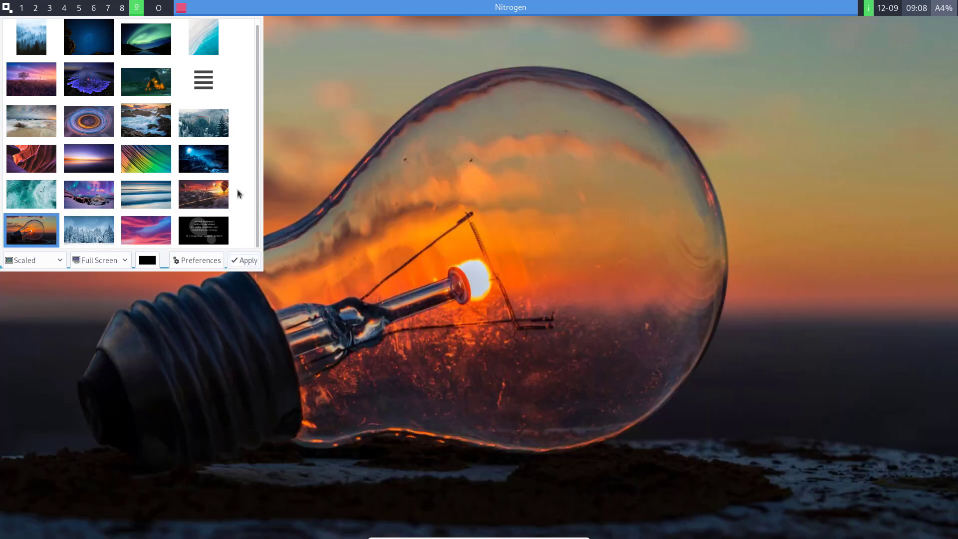
left_click(34, 95)
left_click(244, 260)
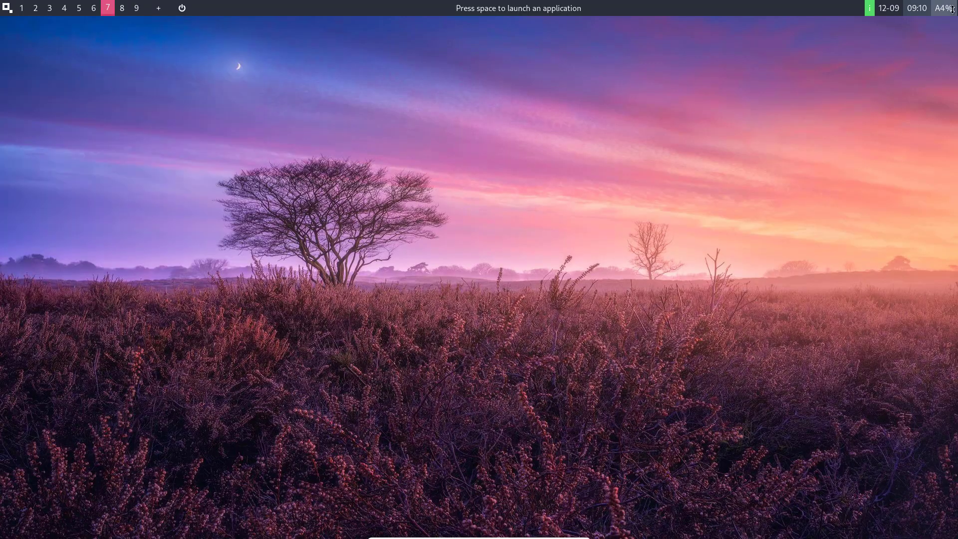
key("space")
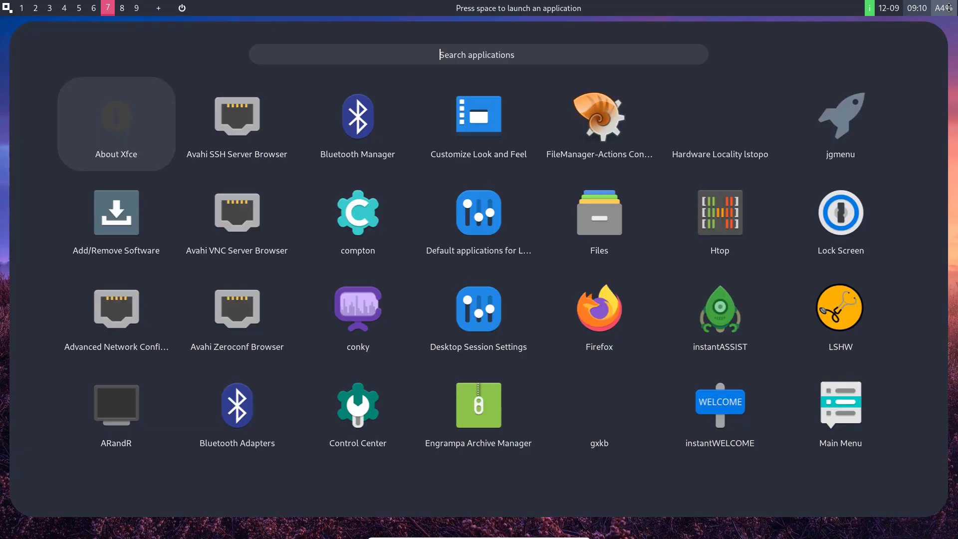
key("Escape")
key("space")
left_click(494, 107)
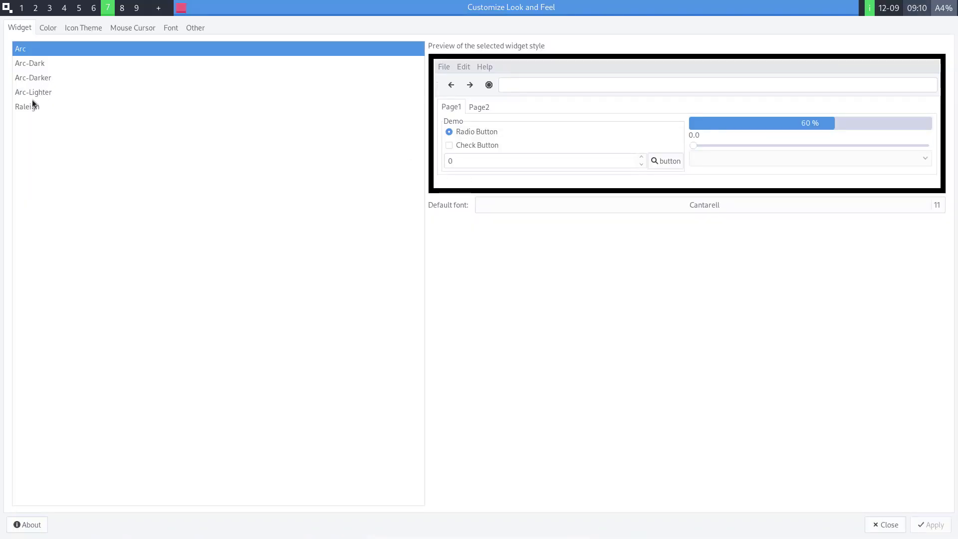
left_click(40, 93)
left_click(48, 28)
left_click(85, 29)
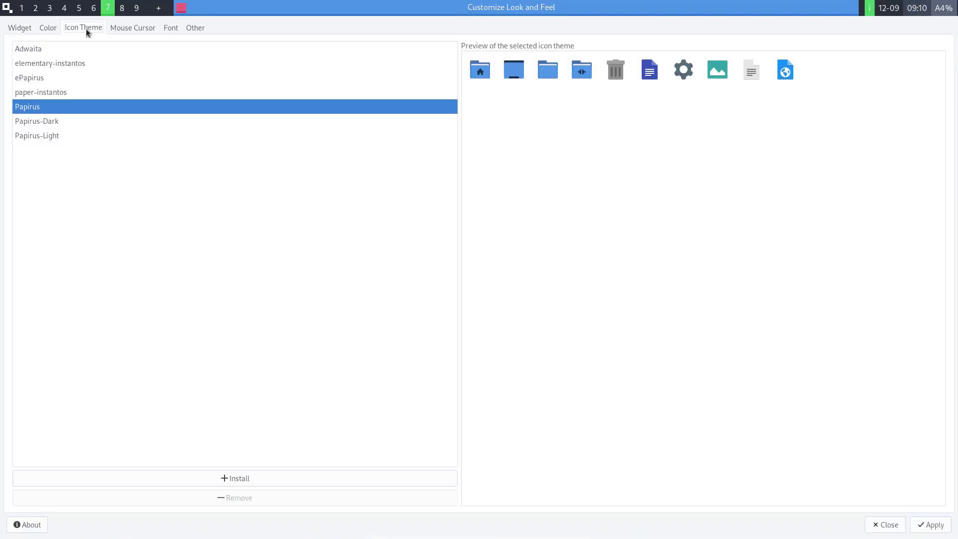
left_click(155, 28)
left_click(204, 29)
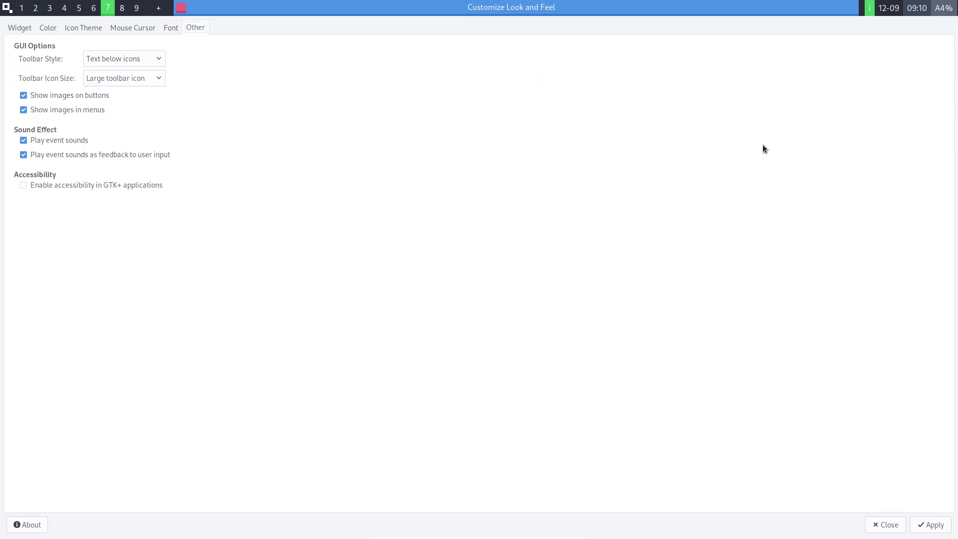
left_click(883, 524)
left_click(7, 8)
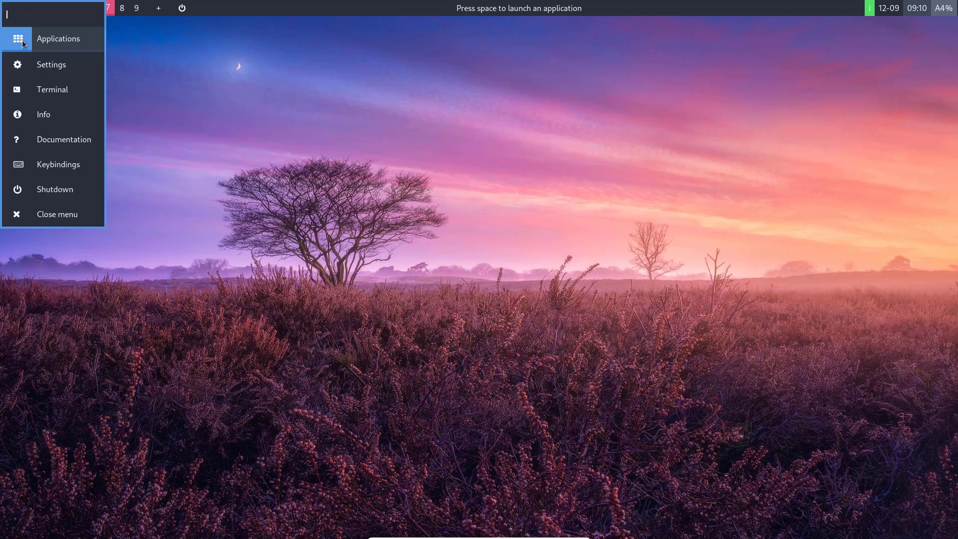
Open the st terminal, answer 'don't show again' to hide the quick-info tips, and close it.
left_click(60, 90)
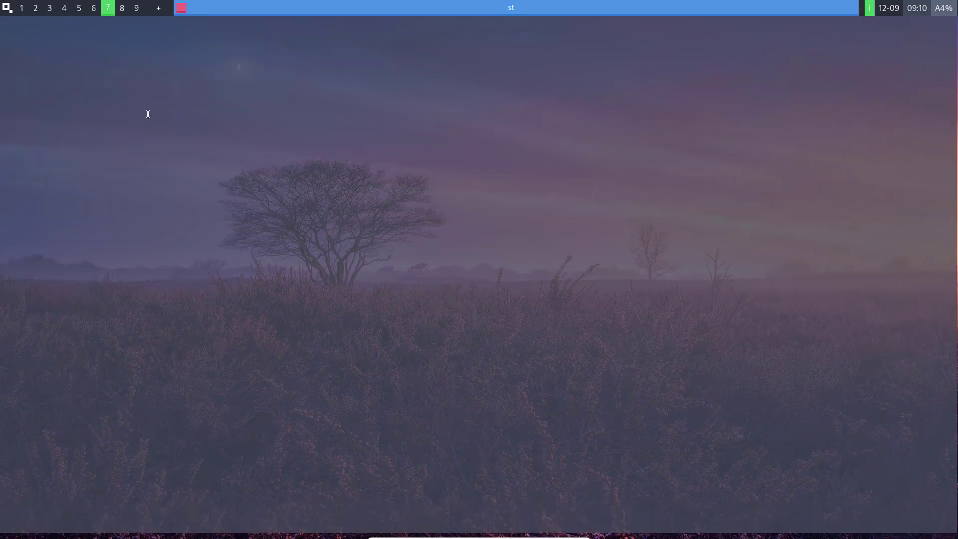
type("don")
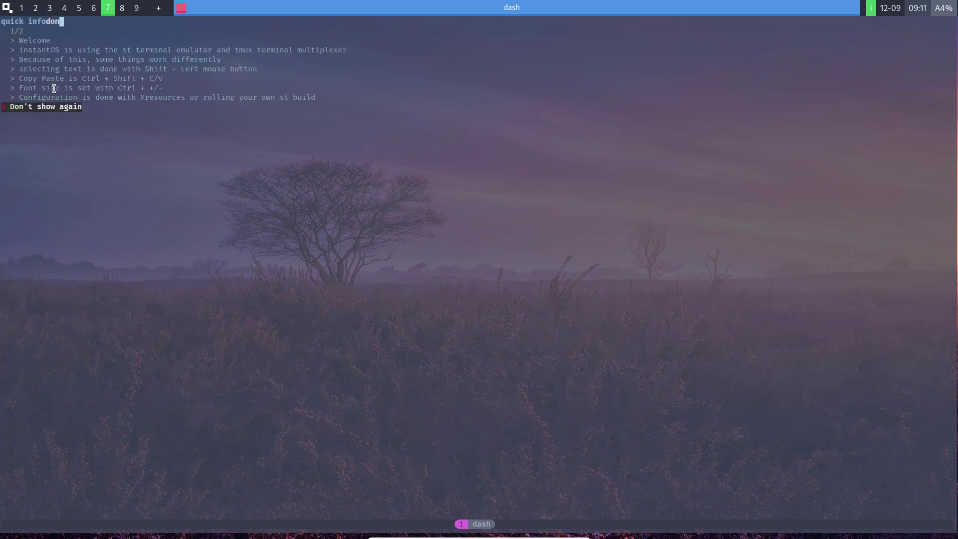
type("'t show again")
key("Return")
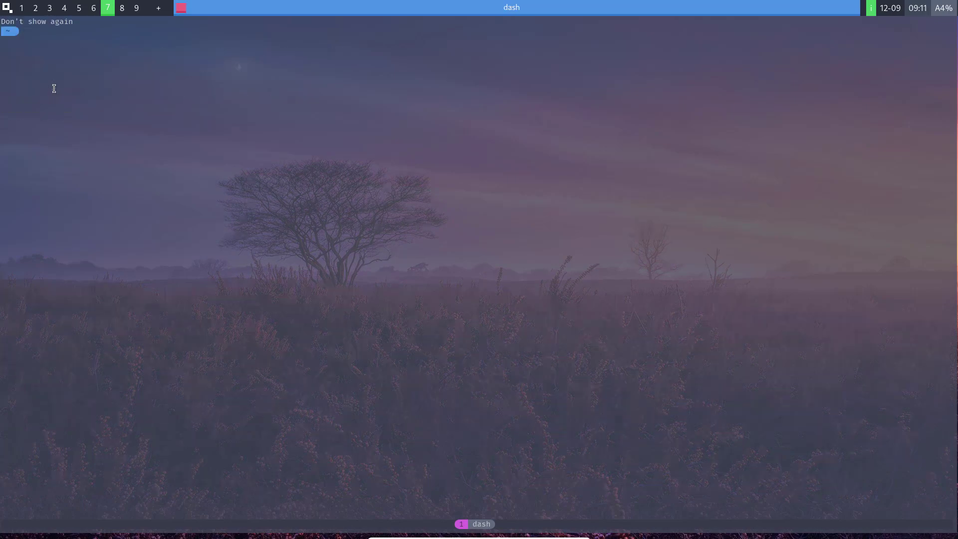
key("super+q")
View the instantOS system information from the start menu's Info entry, then launch Firefox.
left_click(4, 10)
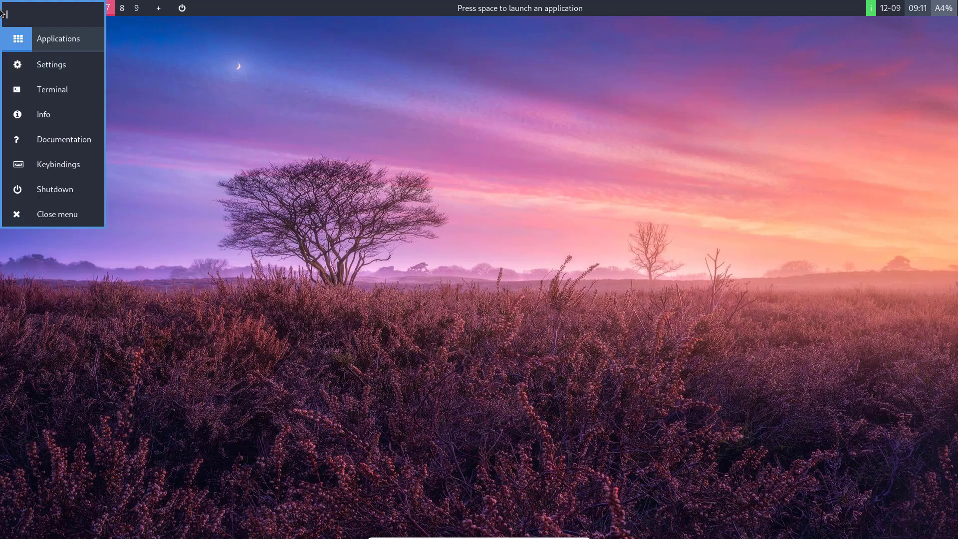
left_click(44, 119)
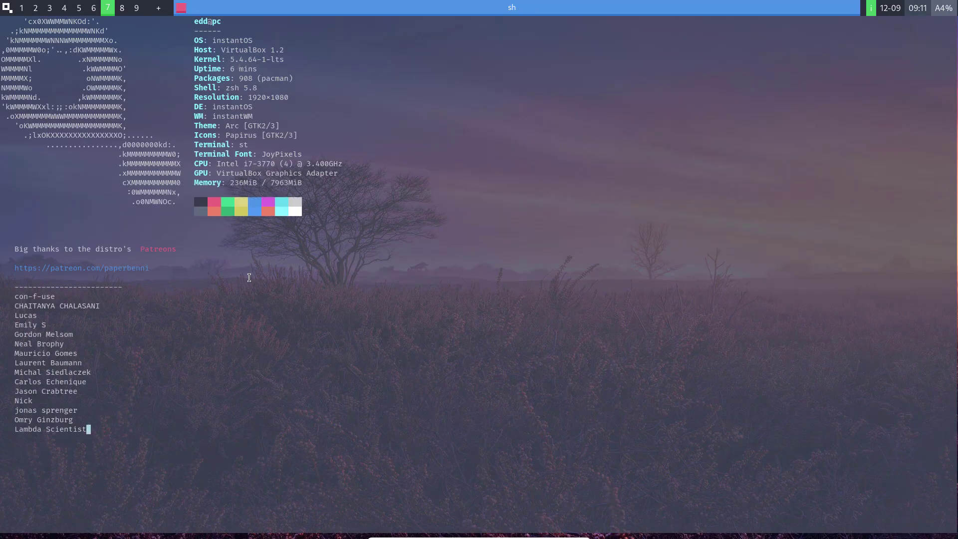
left_click_drag(232, 186, 256, 182)
left_click(217, 238)
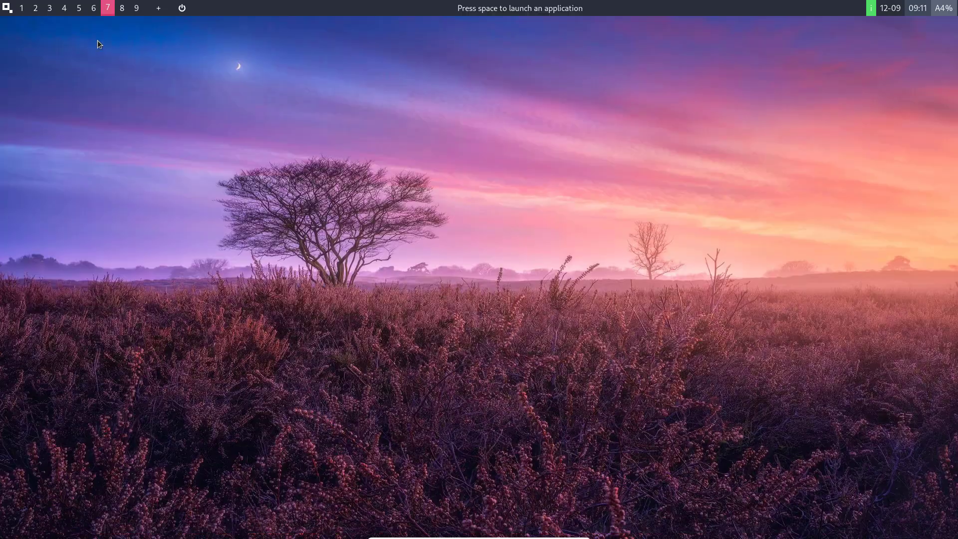
key("space")
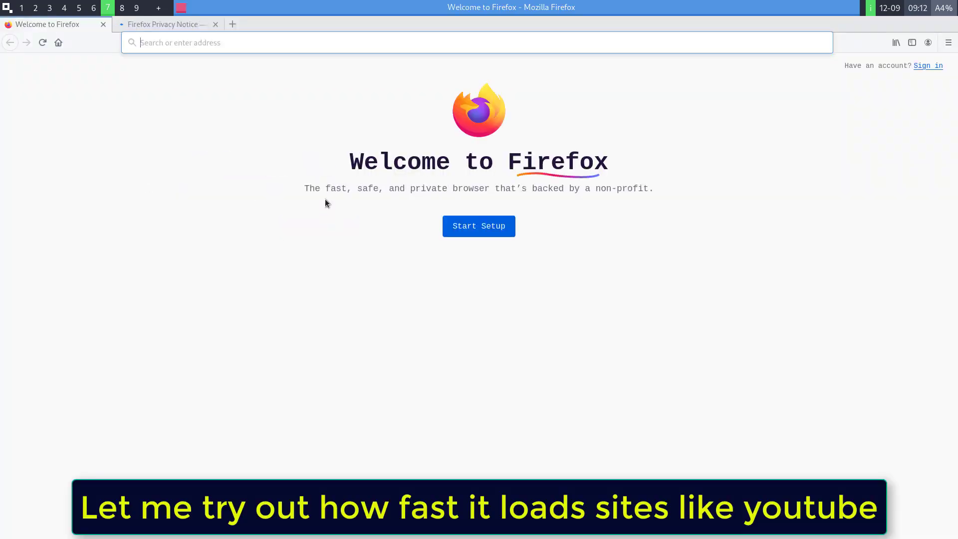
Skip Firefox's first-run data import and pick the Dark theme.
left_click(476, 227)
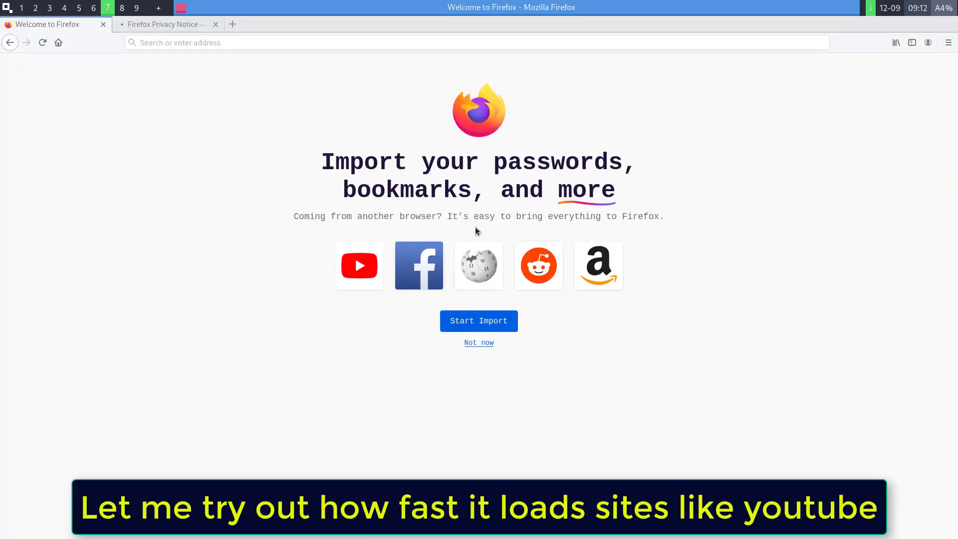
left_click(479, 344)
left_click(579, 249)
left_click(478, 338)
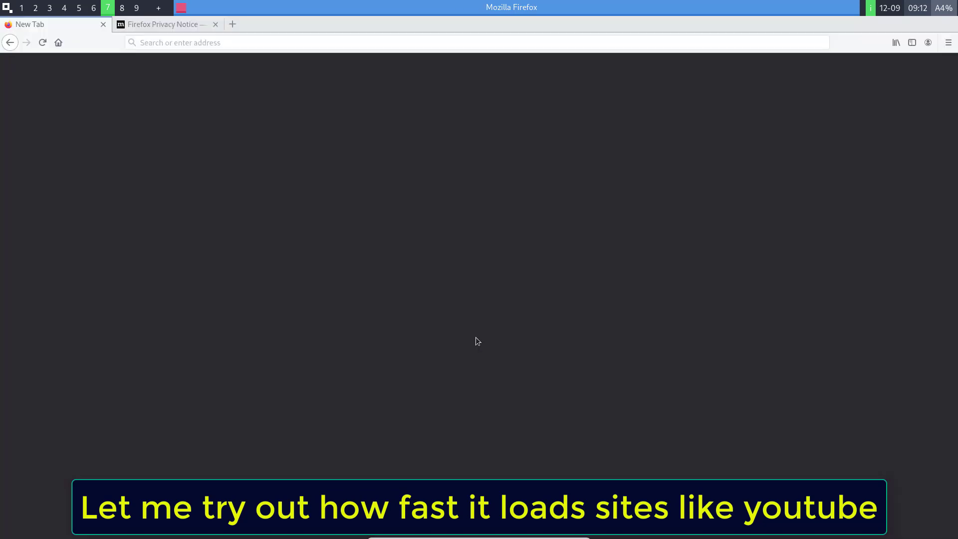
Visit YouTube from the top sites, then load gsmarena from the address bar.
left_click(269, 203)
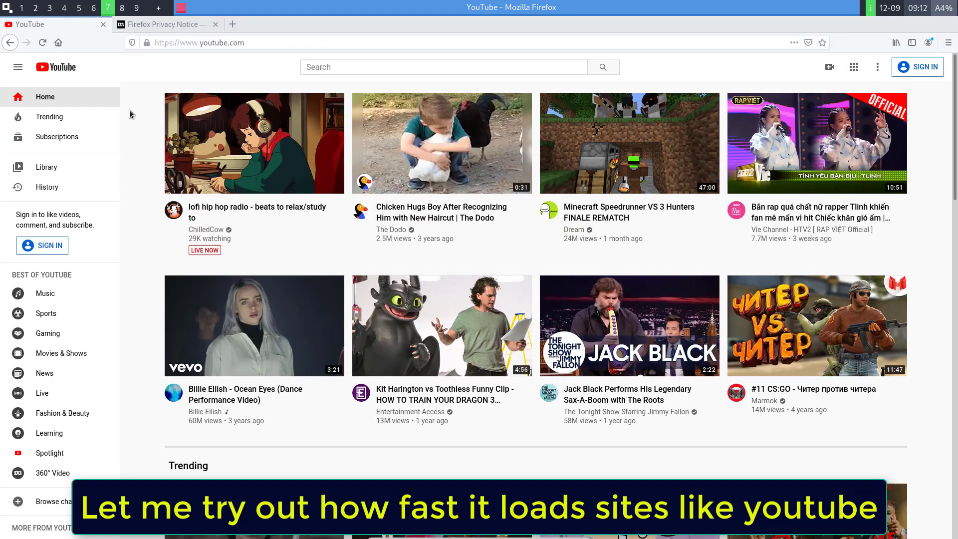
left_click(169, 40)
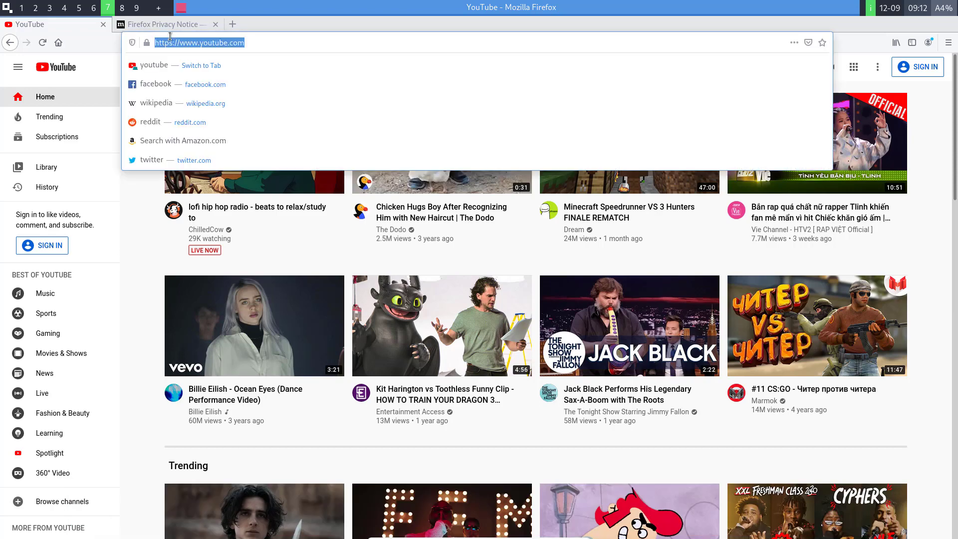
type("gsmarena")
key("Return")
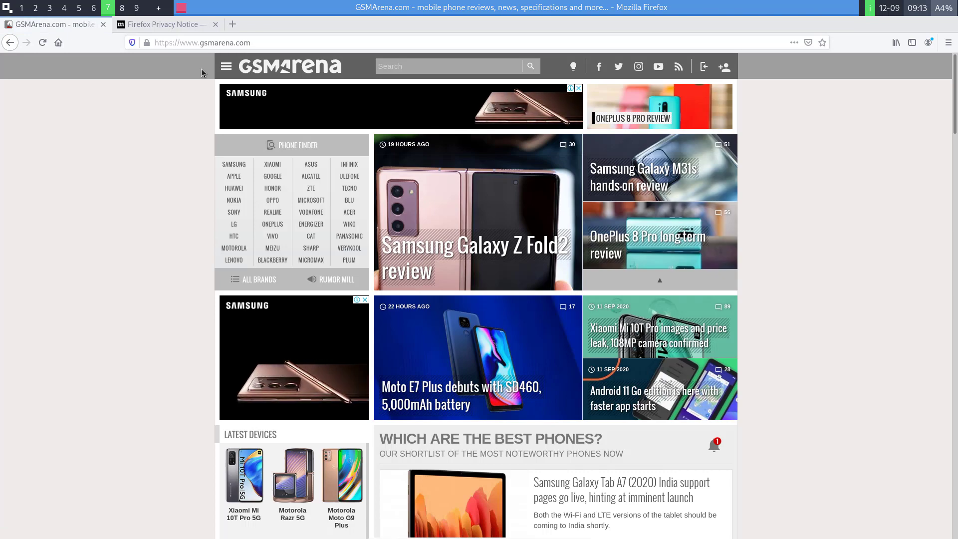
Close the Privacy Notice tab and the GSMArena tab to exit Firefox.
scroll(209, 232, "down", 10)
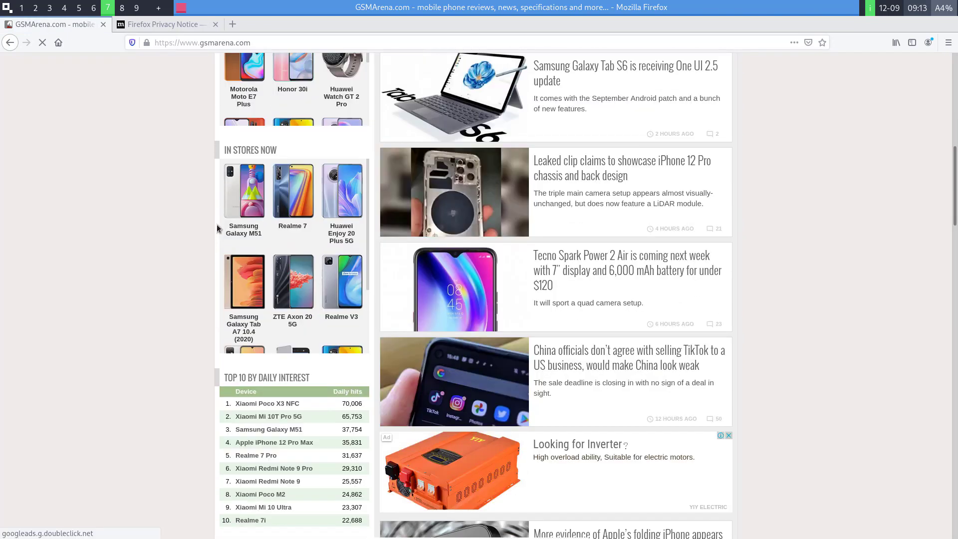
left_click(216, 24)
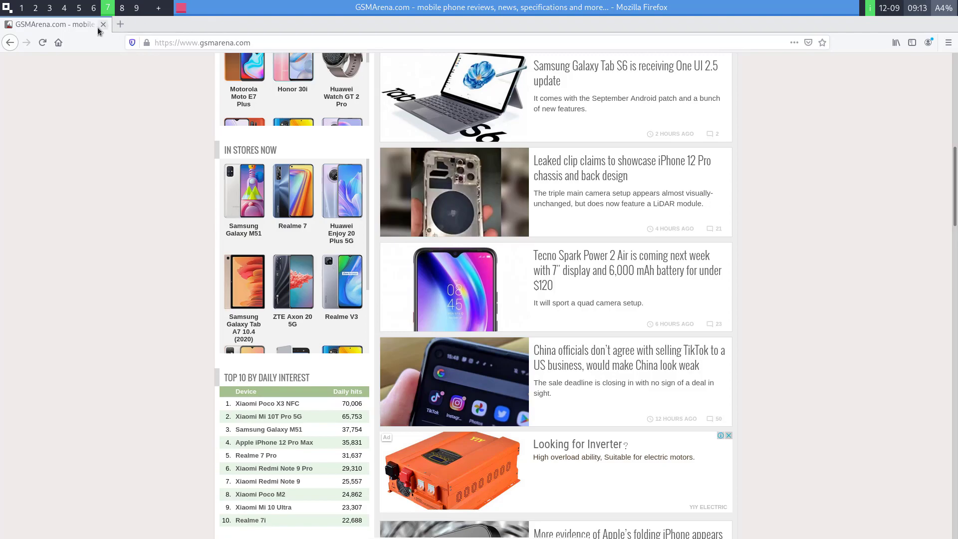
left_click(103, 24)
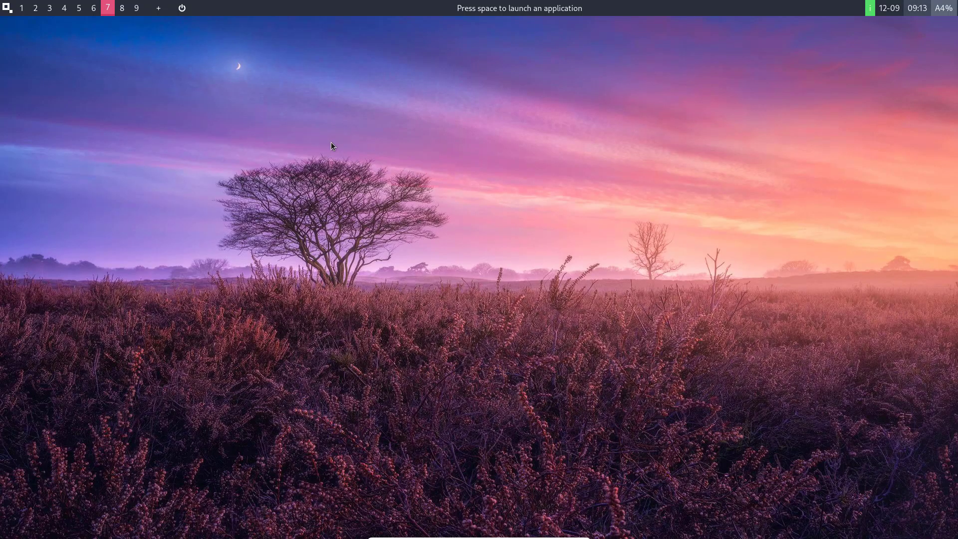
left_click(7, 8)
left_click(20, 45)
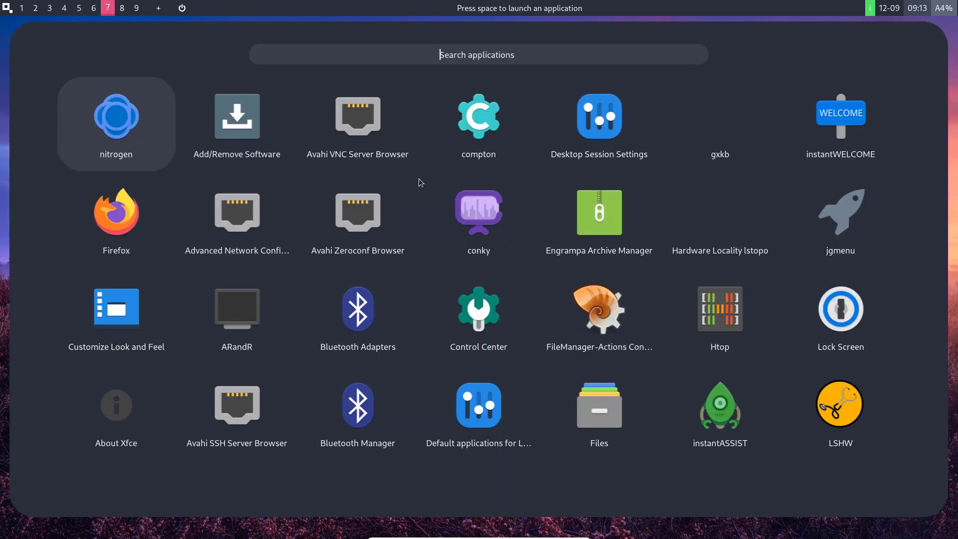
left_click(854, 130)
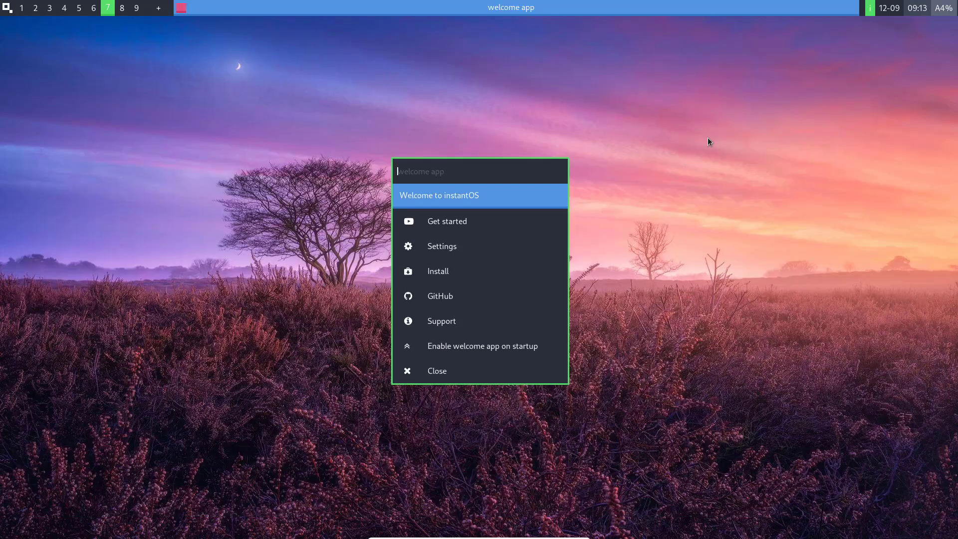
left_click(437, 225)
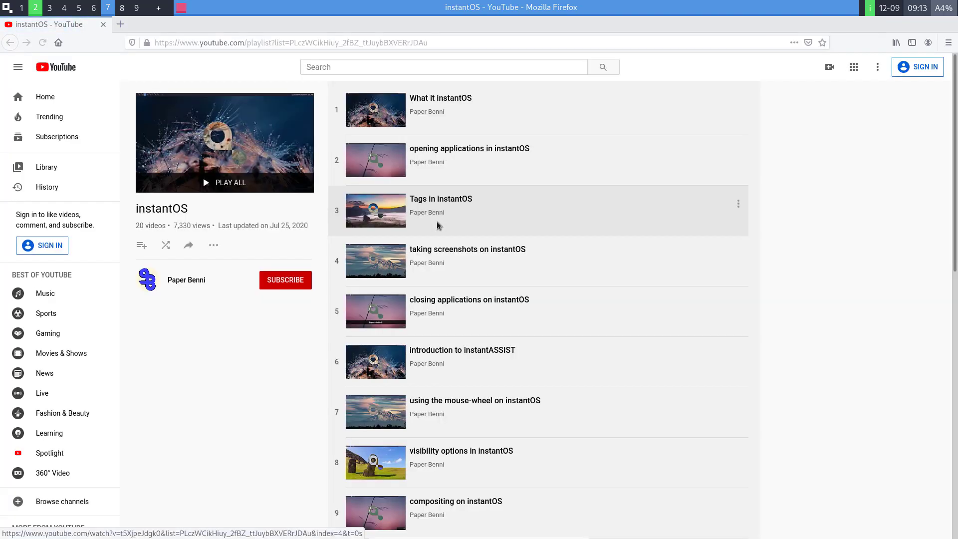
scroll(391, 222, "down", 2)
scroll(391, 222, "down", 15)
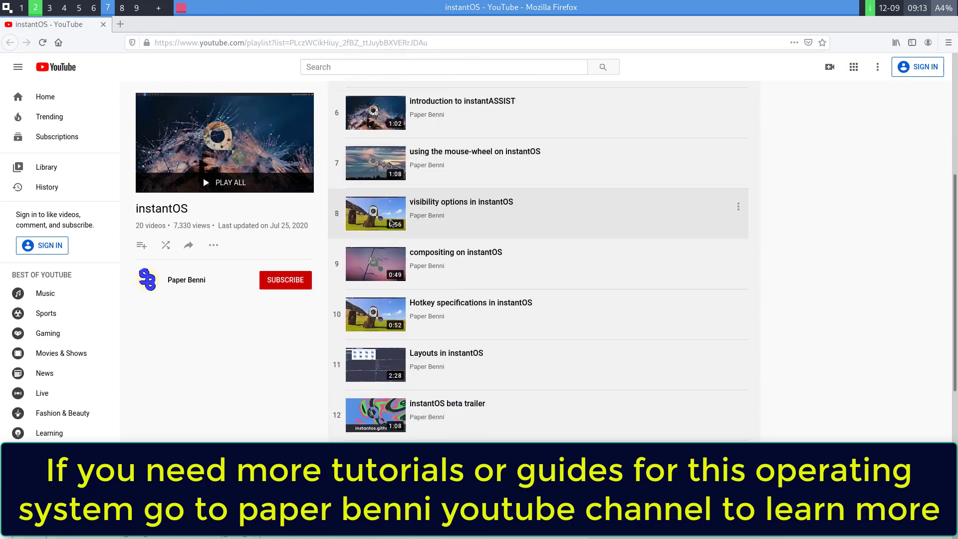
scroll(392, 222, "up", 13)
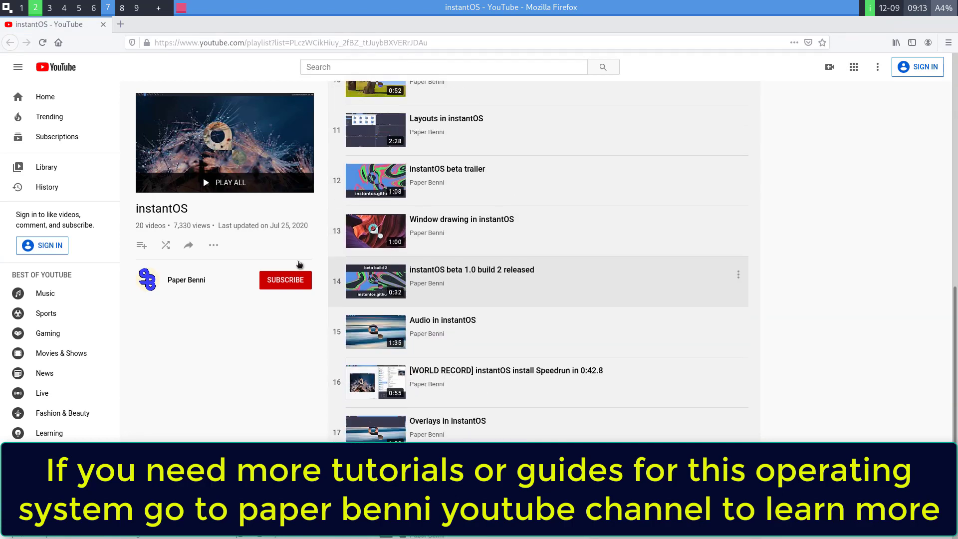
scroll(449, 285, "up", 3)
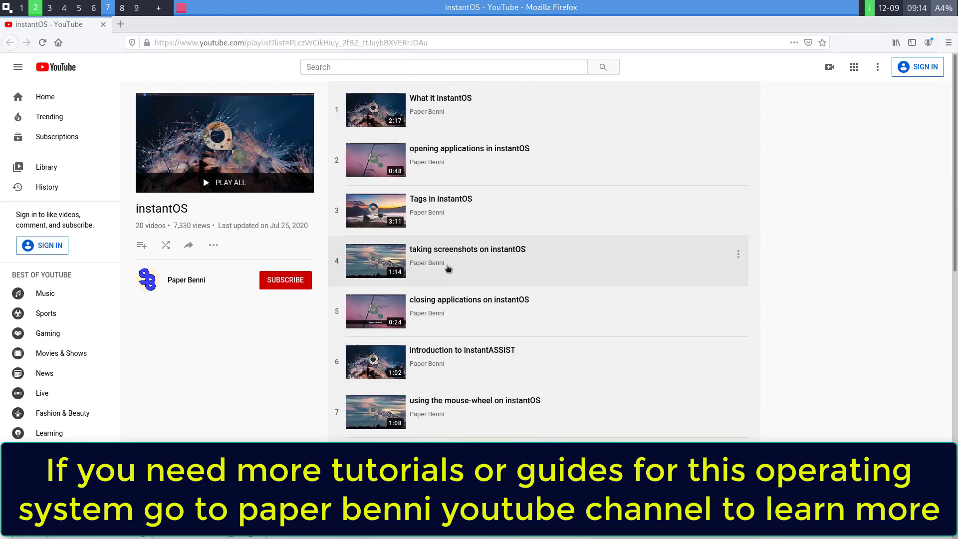
triple_click(199, 281)
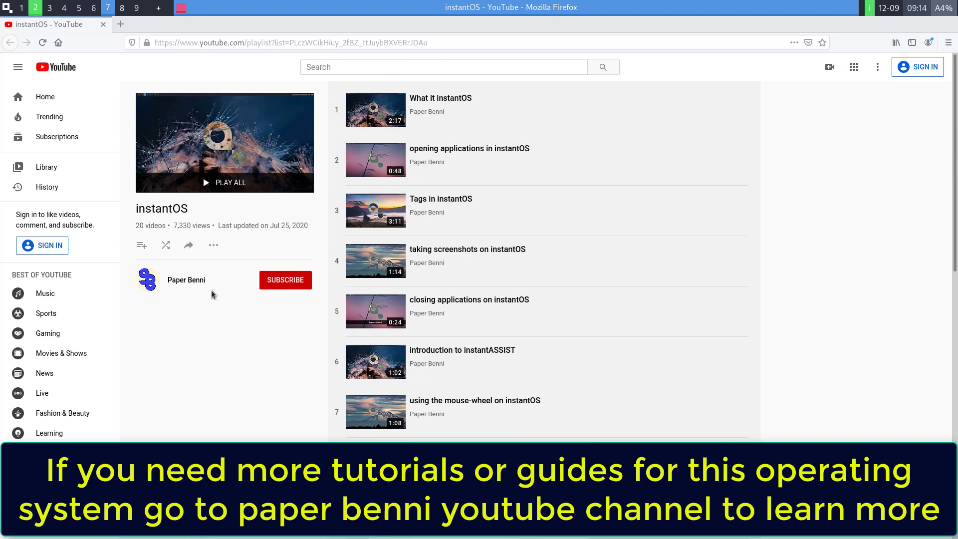
left_click(45, 96)
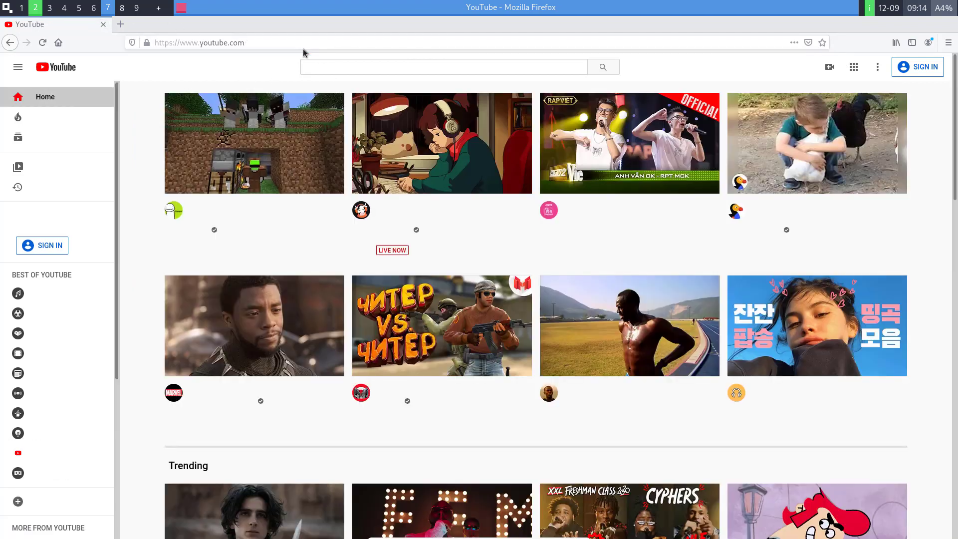
left_click(103, 24)
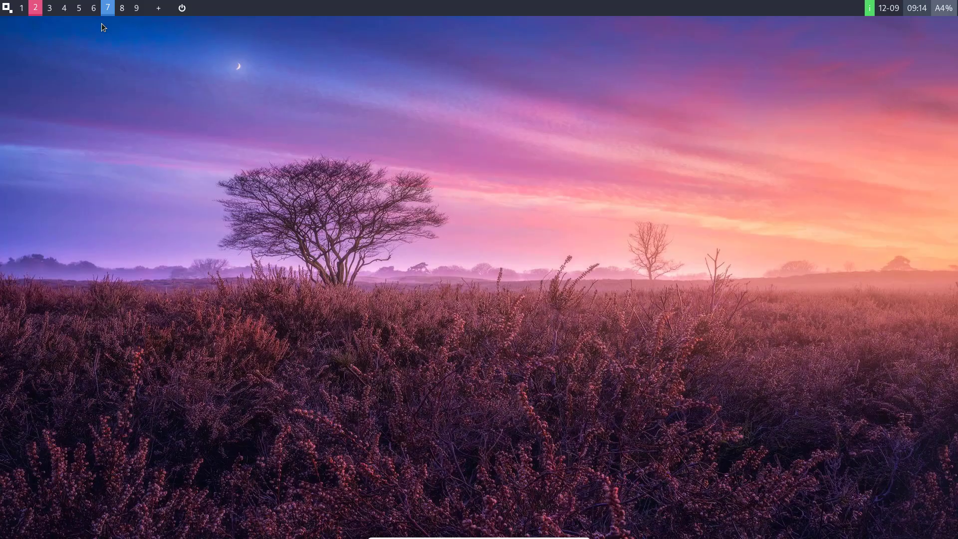
Launch Add/Remove Software and browse the Music & Audio and Photo & Video categories.
left_click(2, 10)
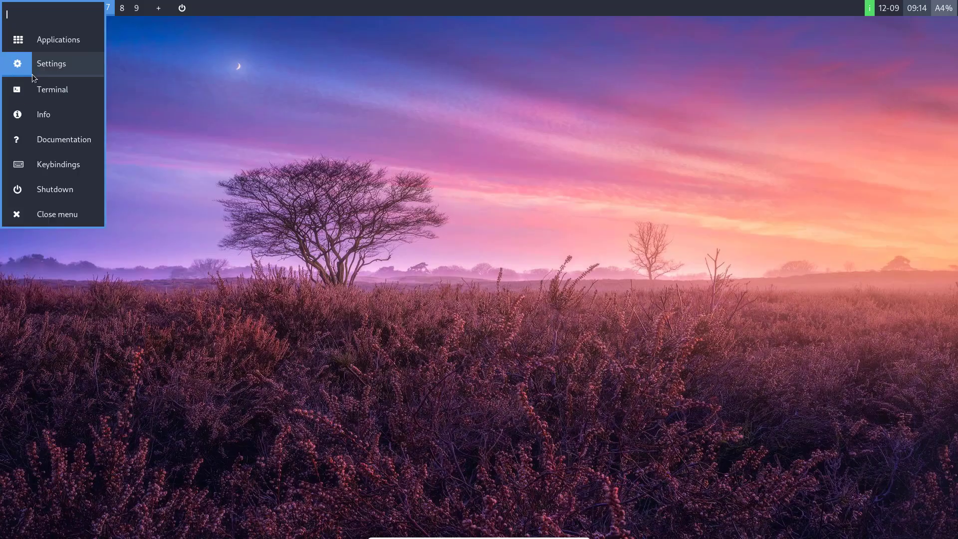
left_click(49, 48)
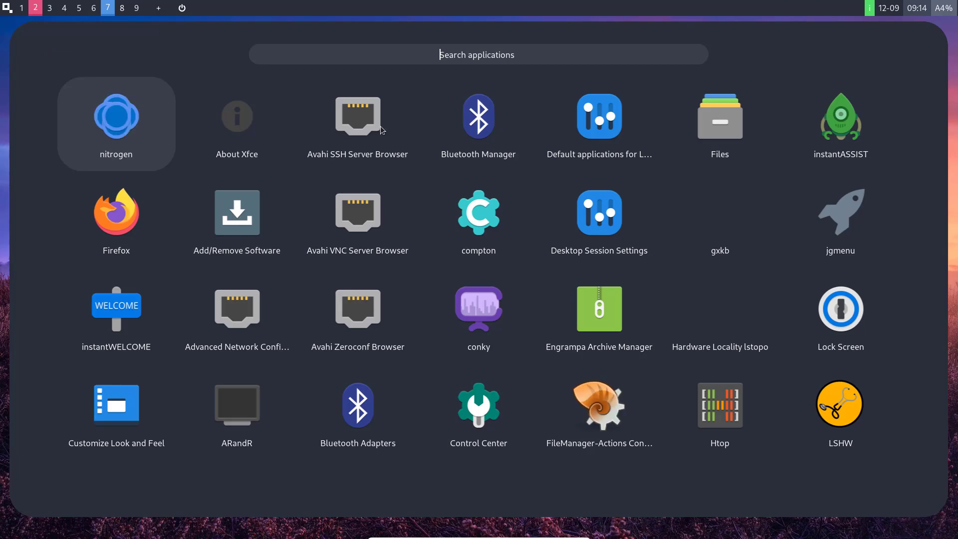
left_click(238, 207)
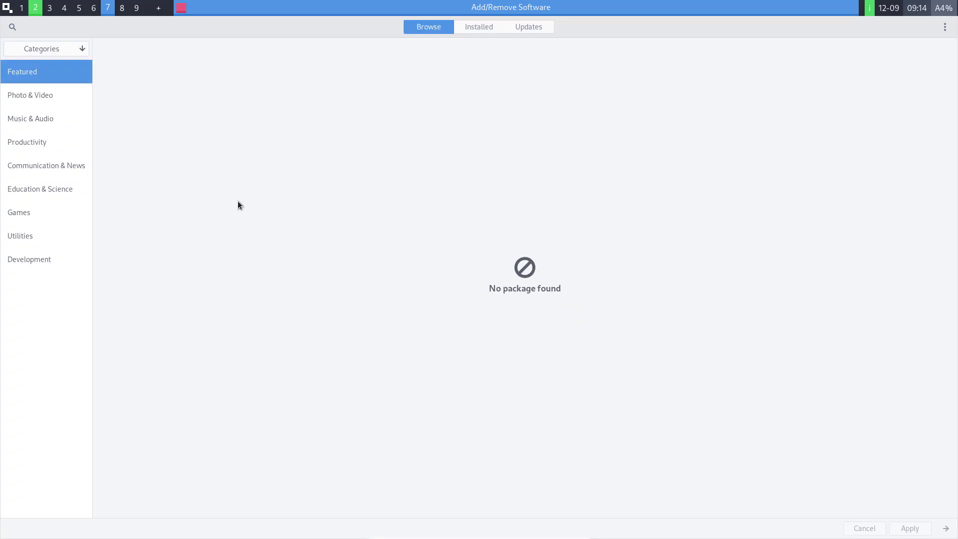
left_click(30, 111)
left_click(36, 93)
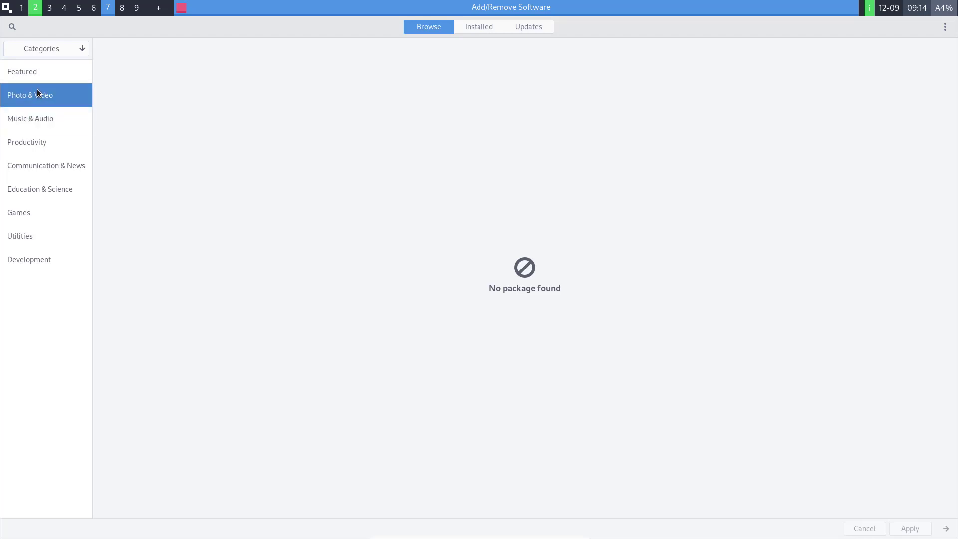
Close the software manager and bring up the full-screen application launcher.
key("super+q")
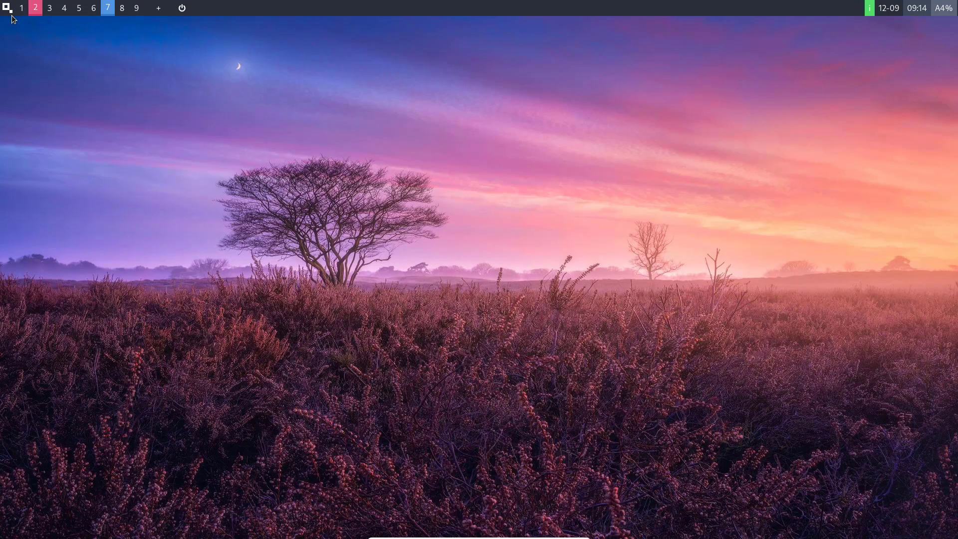
left_click(7, 8)
key("Down")
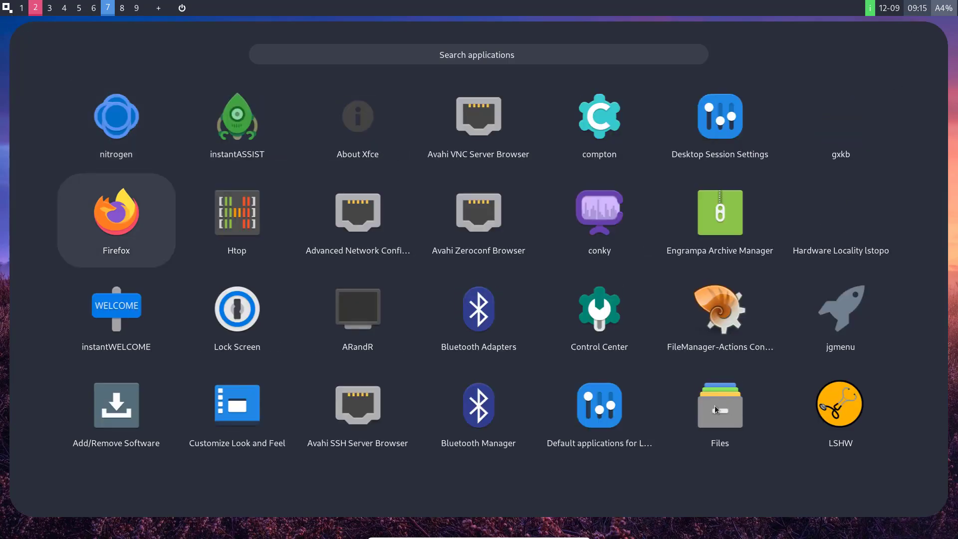
Open the Files manager on the Home folder.
left_click(716, 409)
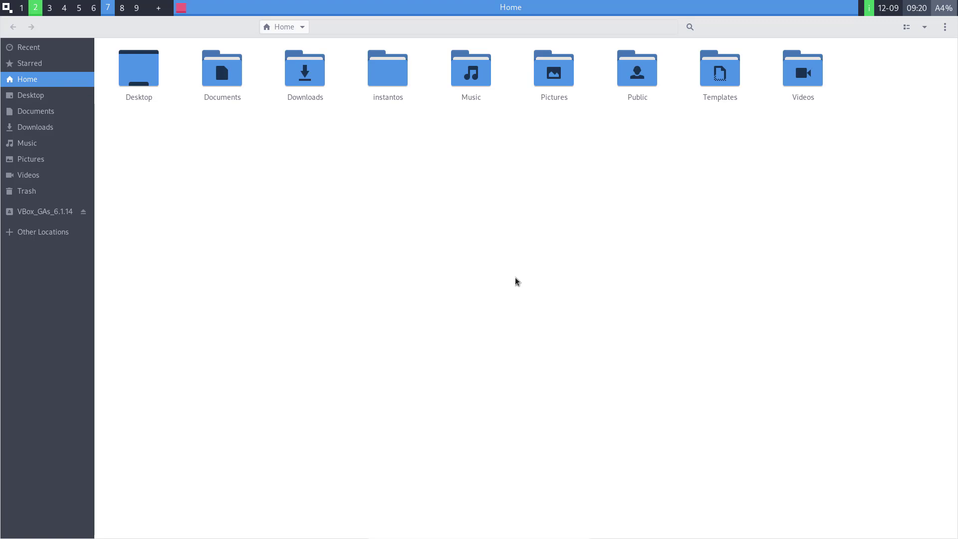
left_click(5, 12)
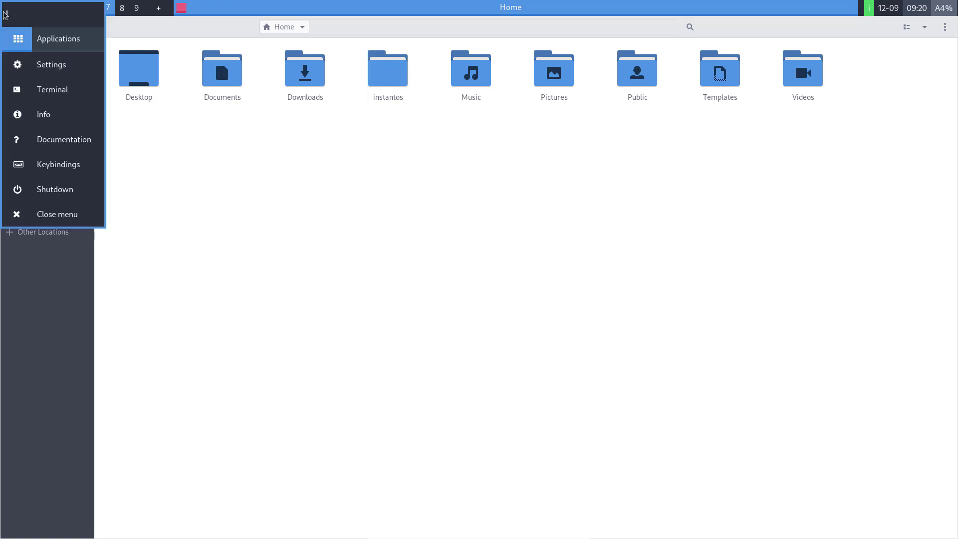
left_click(42, 214)
Shut down the computer from the start menu, confirming despite running apps.
left_click(5, 11)
left_click(70, 189)
key("Down")
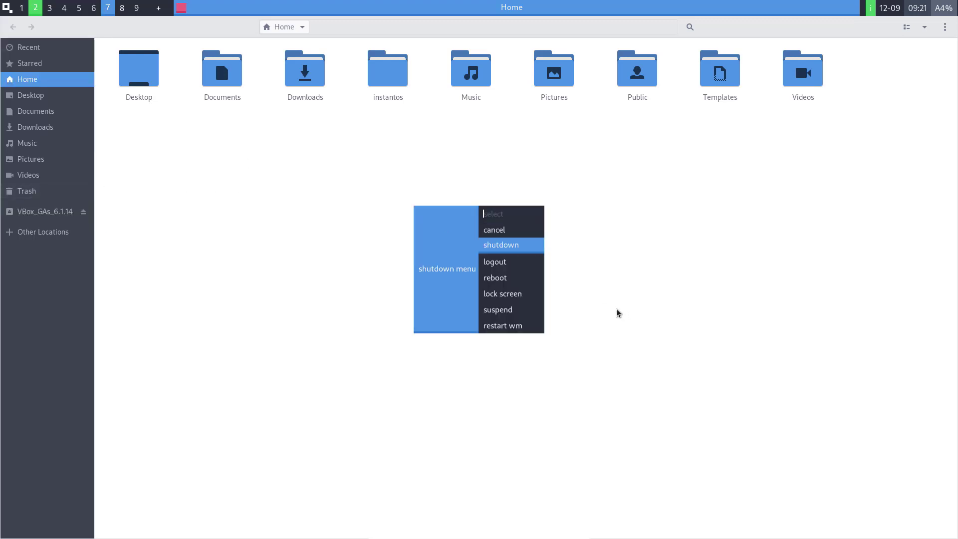
key("Return")
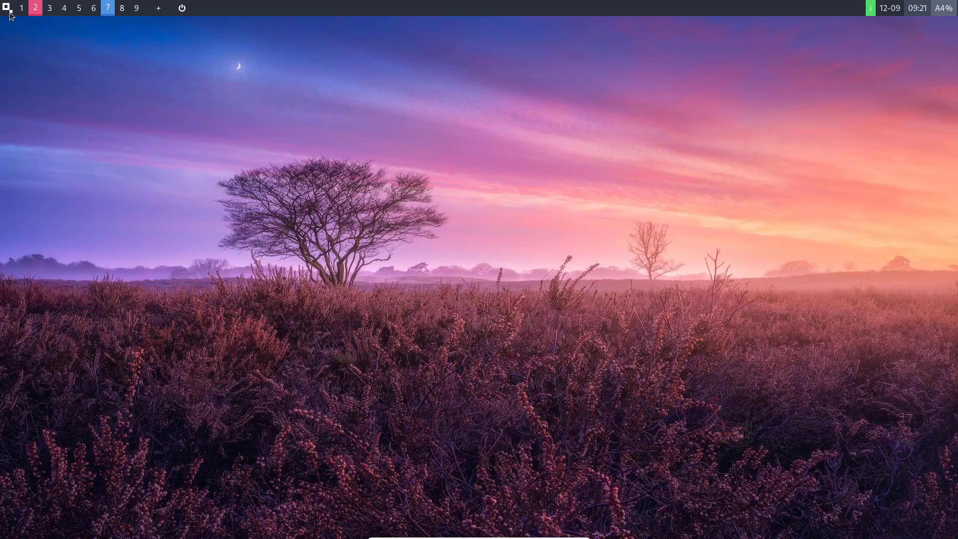
left_click(8, 10)
left_click(44, 188)
key("Down")
key("Return")
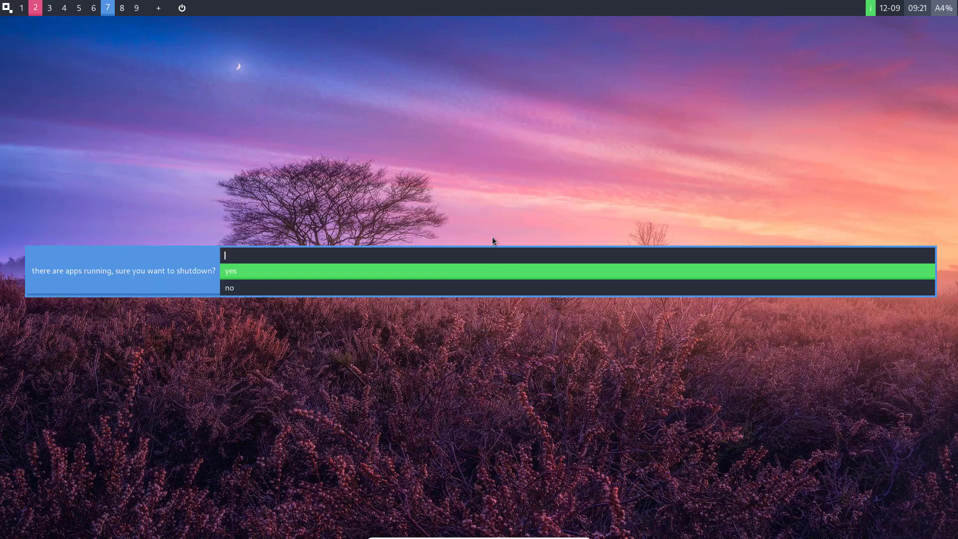
left_click(264, 269)
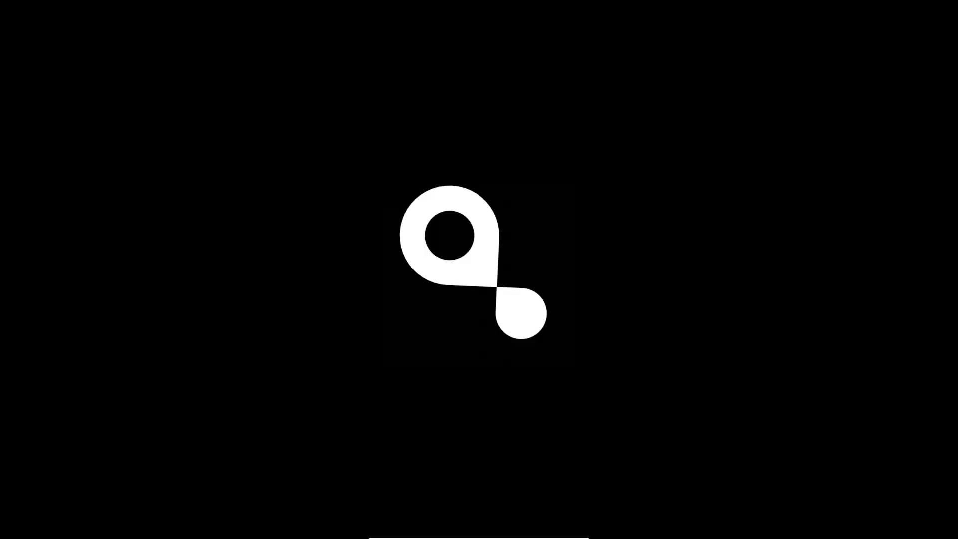